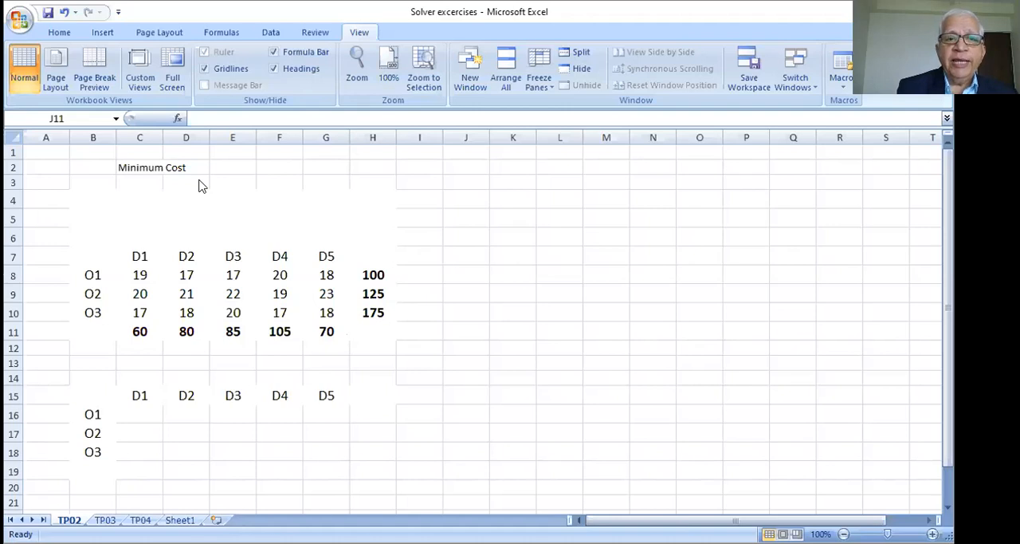
Step: Enable the Solver Add-in among the available Excel add-ins and bring up the data analysis tools
{"action": "left_click", "coordinate": [18, 20]}
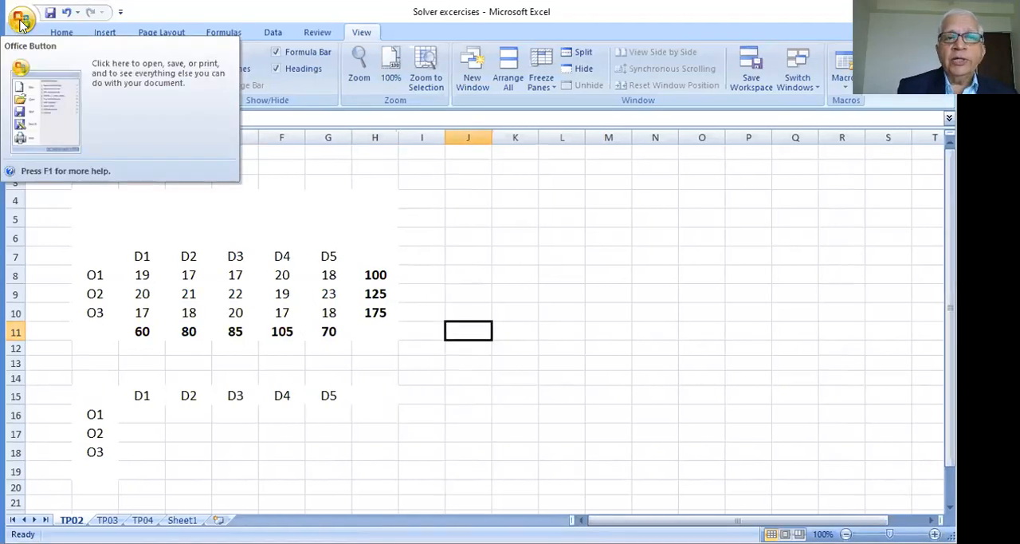
{"action": "left_click", "coordinate": [18, 23]}
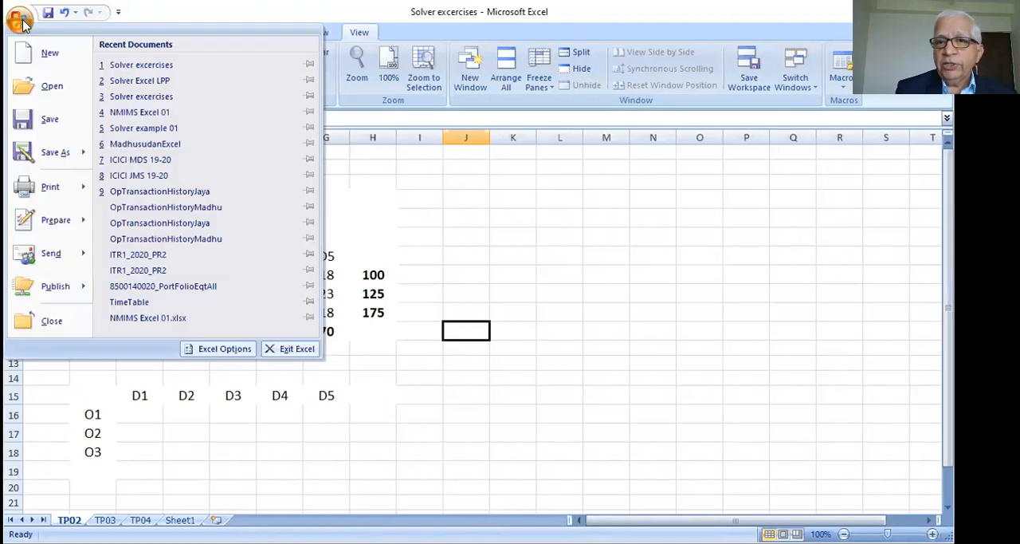
{"action": "left_click", "coordinate": [217, 350]}
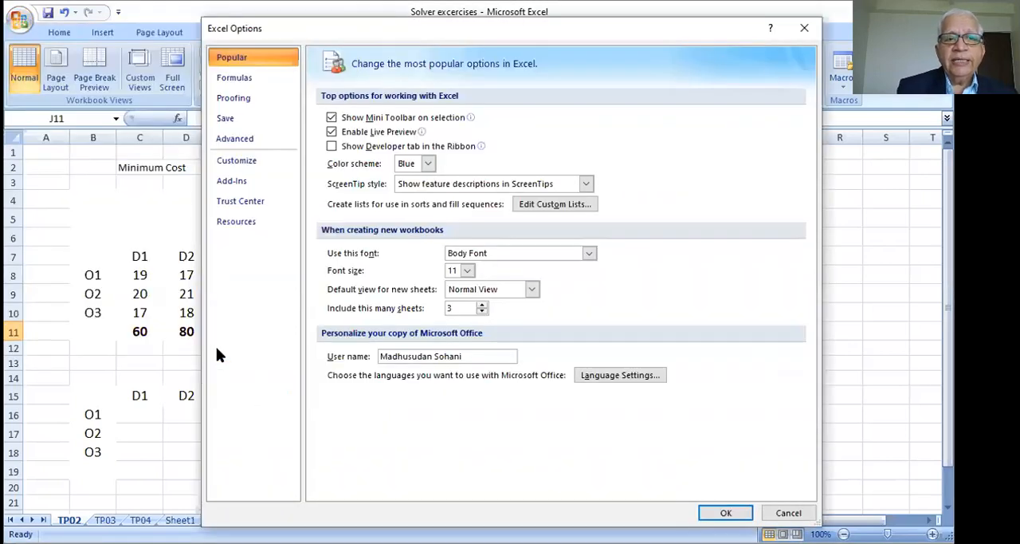
{"action": "left_click", "coordinate": [231, 185]}
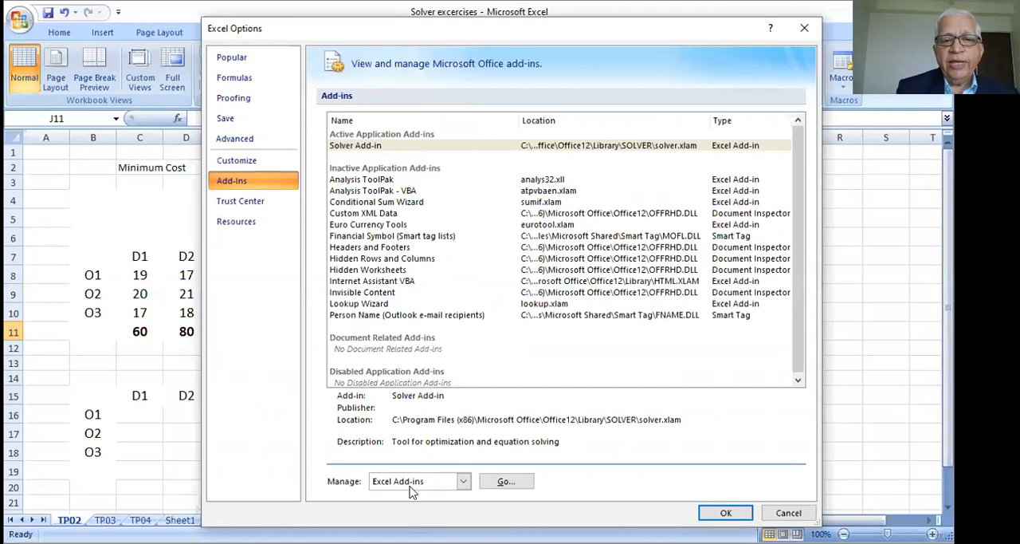
{"action": "left_click", "coordinate": [499, 482]}
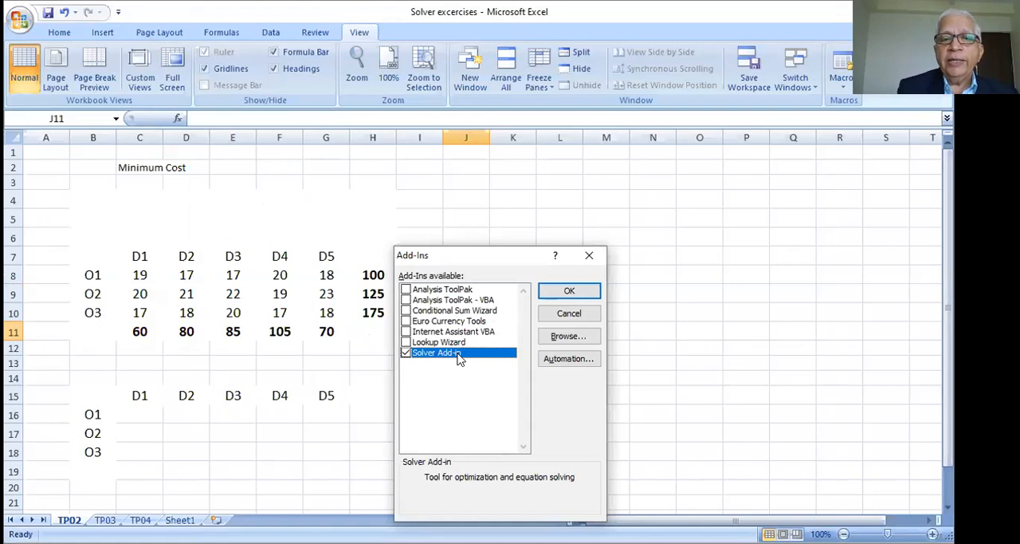
{"action": "left_click", "coordinate": [570, 292]}
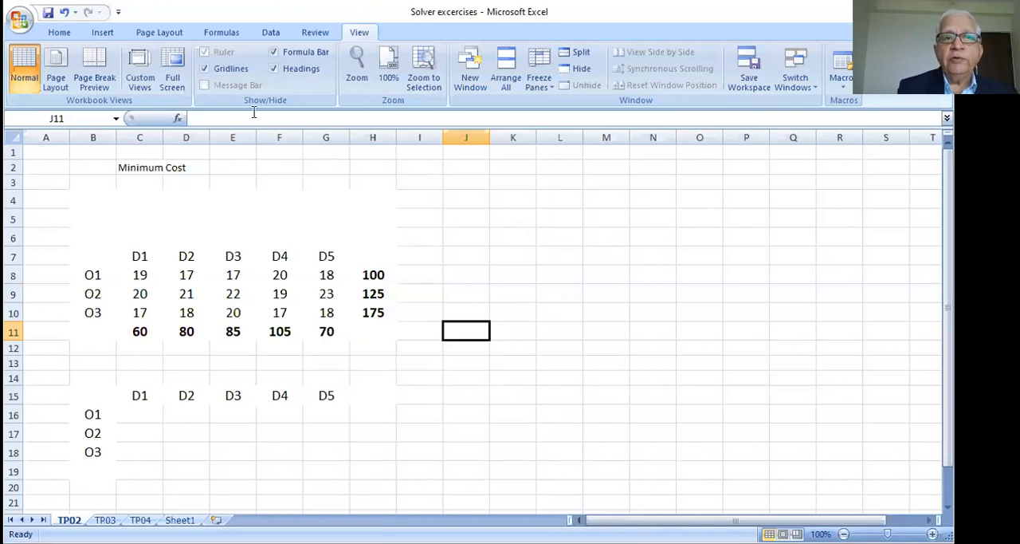
{"action": "left_click", "coordinate": [271, 34]}
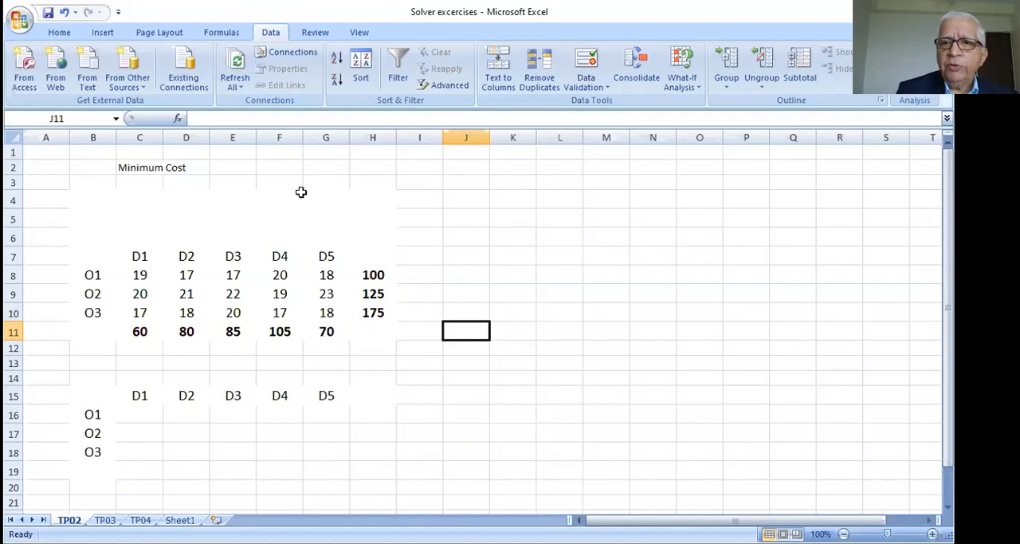
Step: Examine the minimum cost problem's table of unit costs for O1–O3 and D1–D5, with its supply and demand values
{"action": "left_click", "coordinate": [132, 169]}
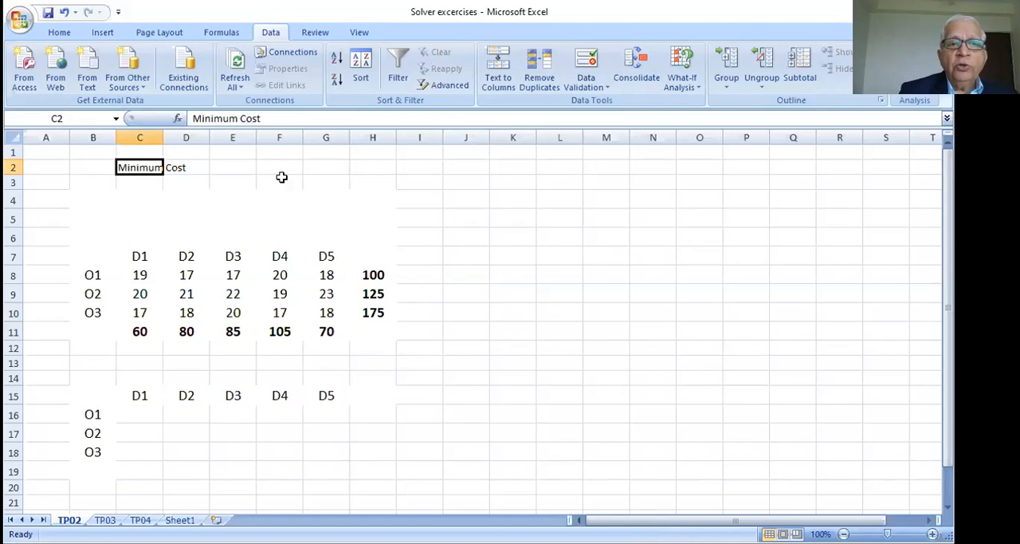
{"action": "left_click", "coordinate": [237, 165]}
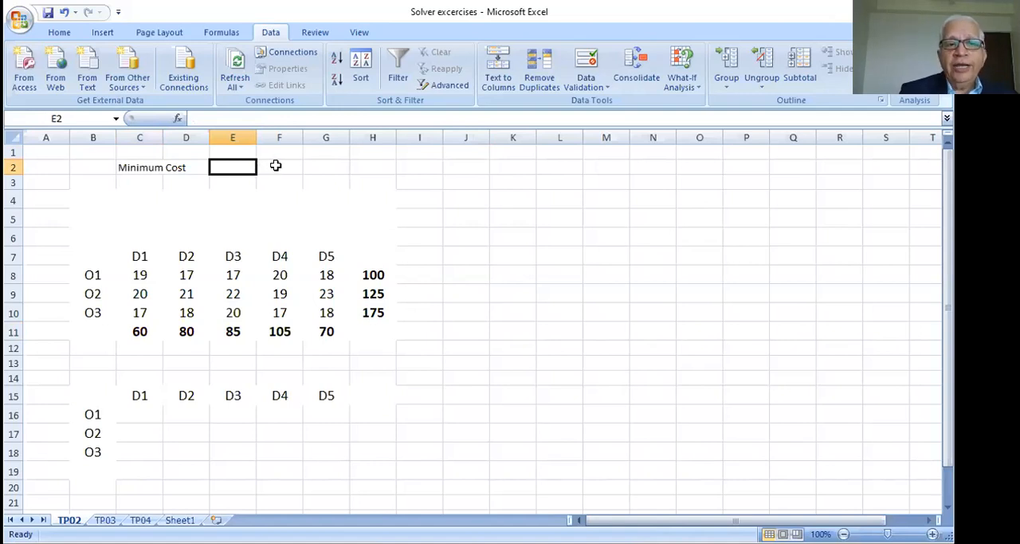
{"action": "left_click", "coordinate": [276, 165]}
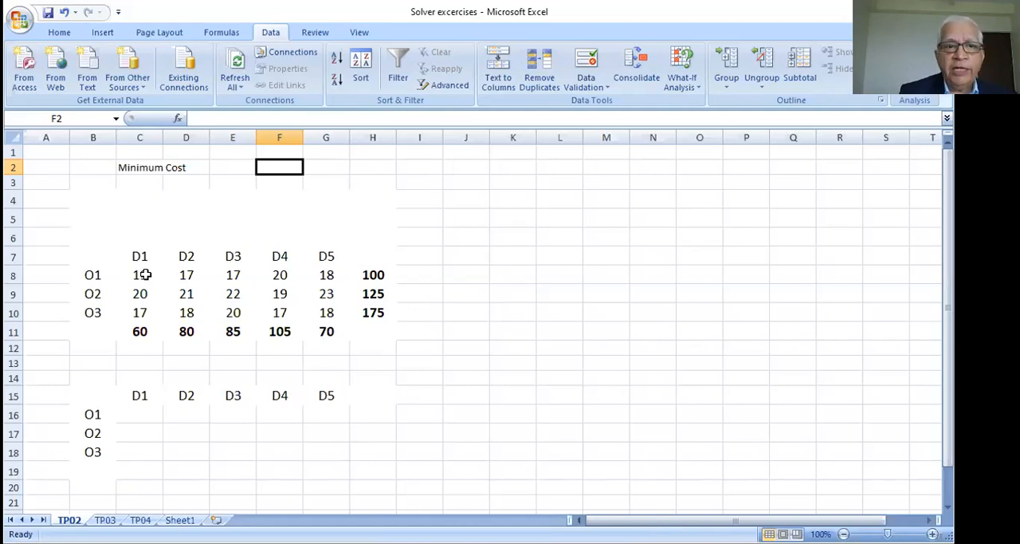
{"action": "left_click_drag", "start_coordinate": [145, 275], "coordinate": [107, 270]}
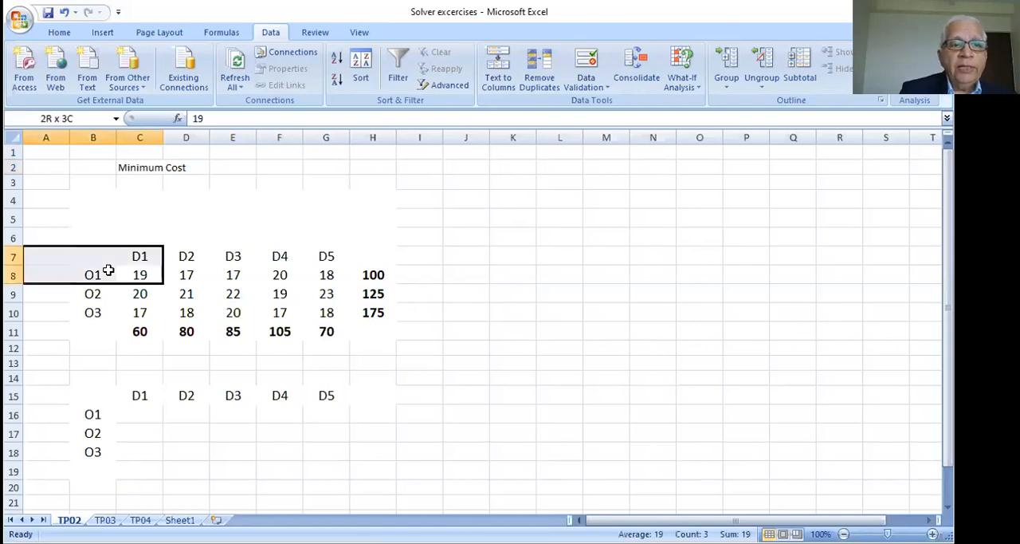
{"action": "left_click", "coordinate": [93, 312]}
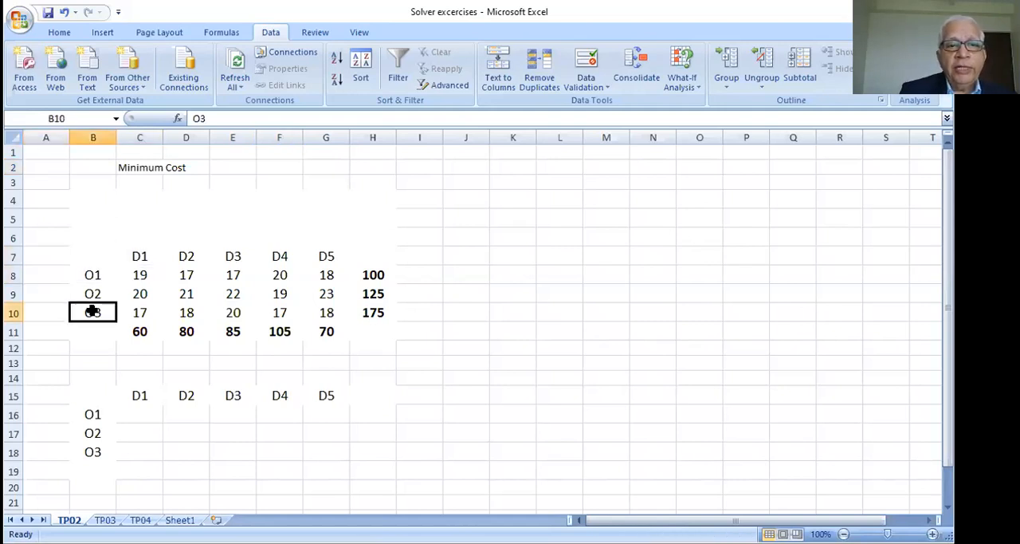
{"action": "left_click", "coordinate": [323, 314]}
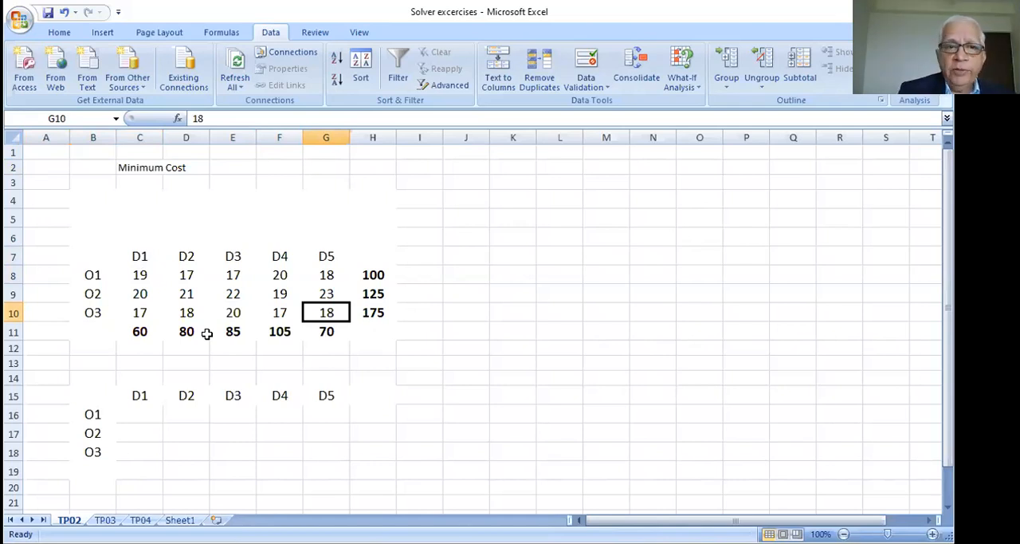
{"action": "left_click_drag", "start_coordinate": [186, 330], "coordinate": [167, 431]}
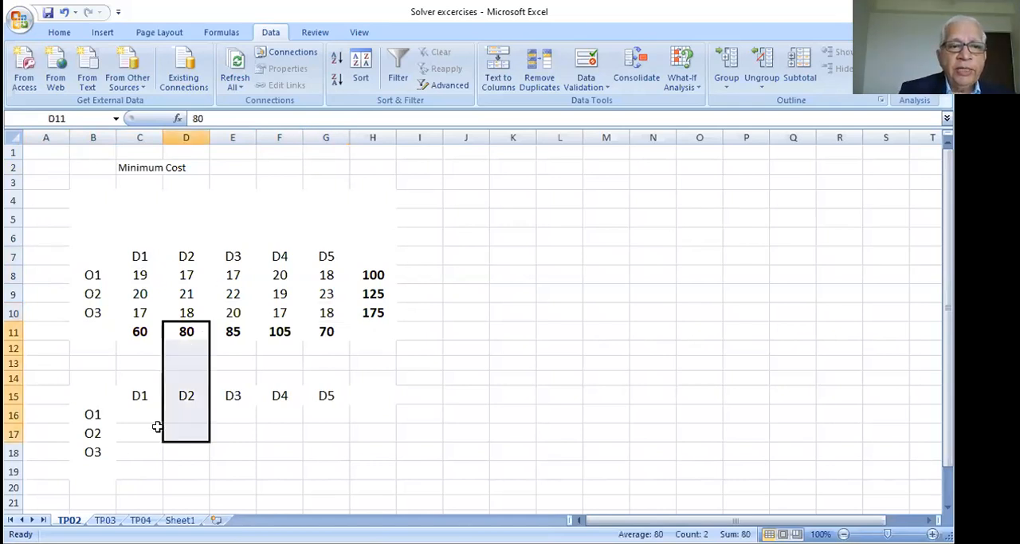
Step: Examine the empty allocation table, including the row-total cells H16:H18 and the column-total cells C19:G19
{"action": "left_click", "coordinate": [122, 426]}
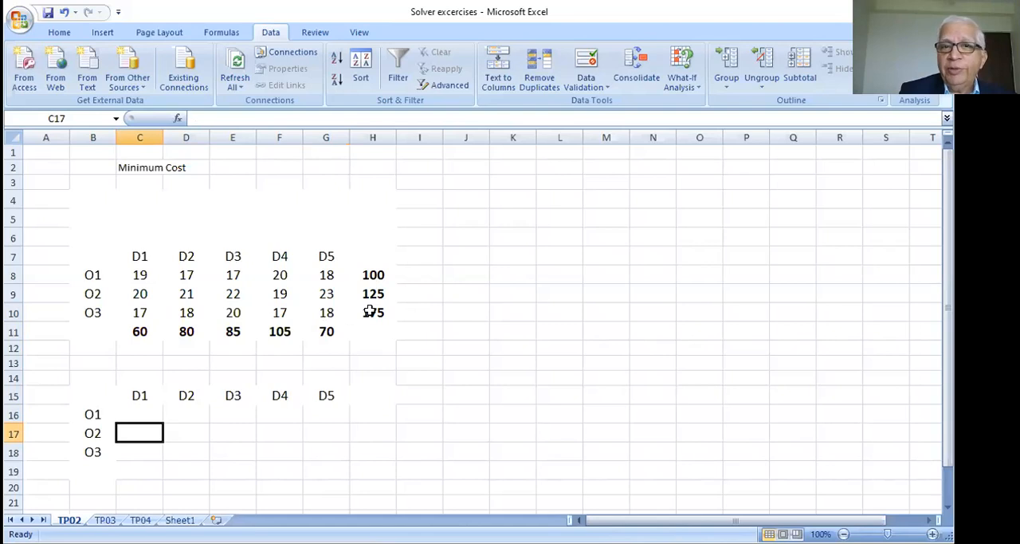
{"action": "left_click", "coordinate": [367, 414]}
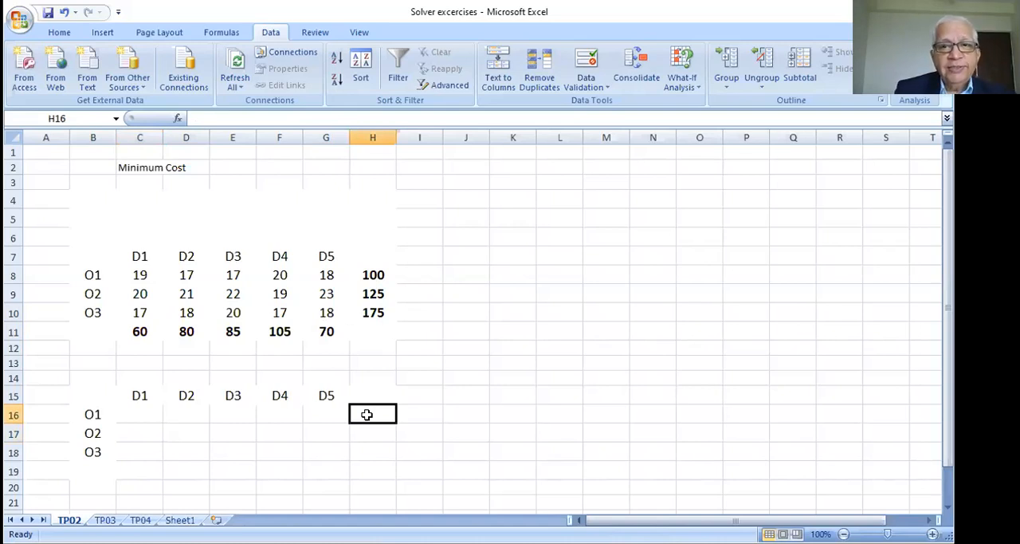
{"action": "key", "text": "Down"}
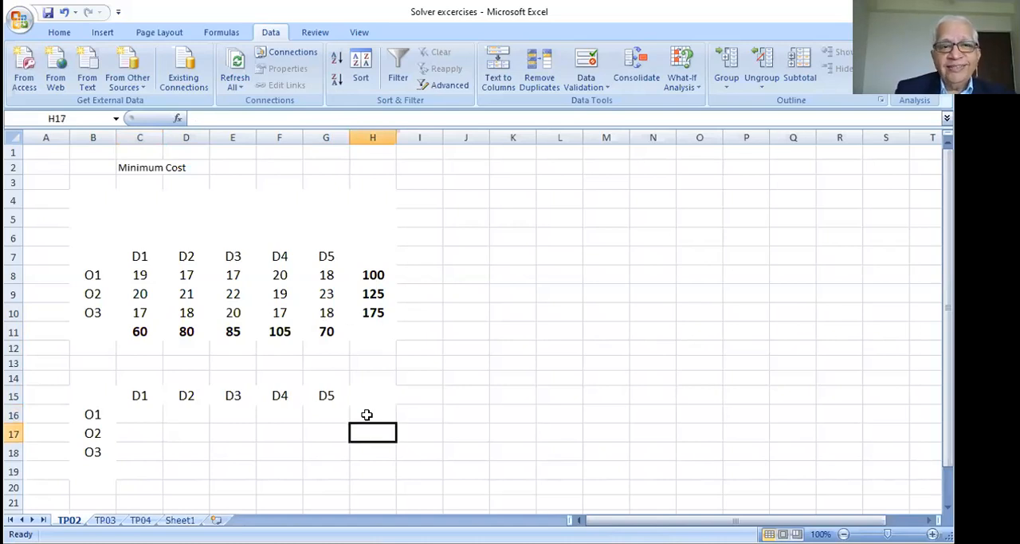
{"action": "key", "text": "Down"}
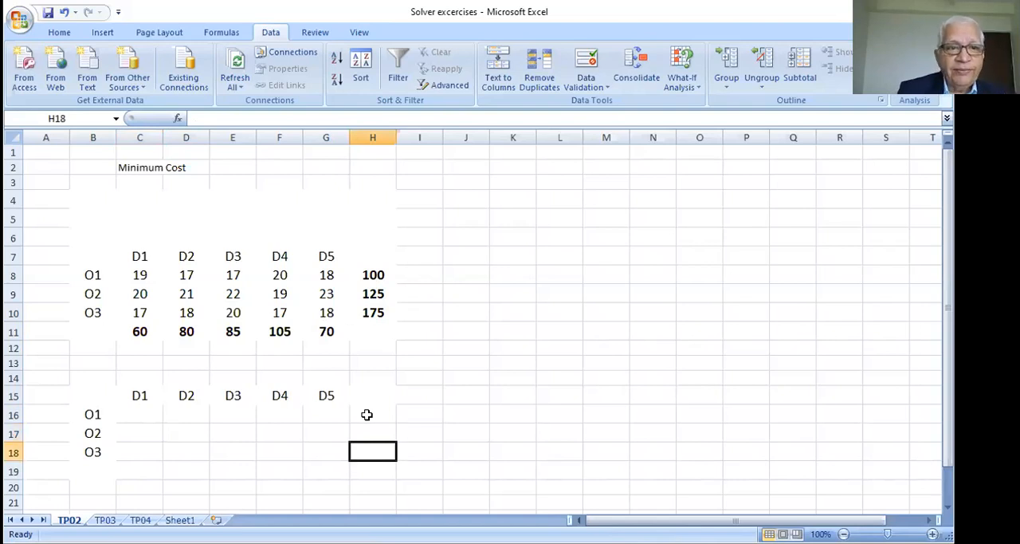
{"action": "key", "text": "Up"}
{"action": "key", "text": "Up"}
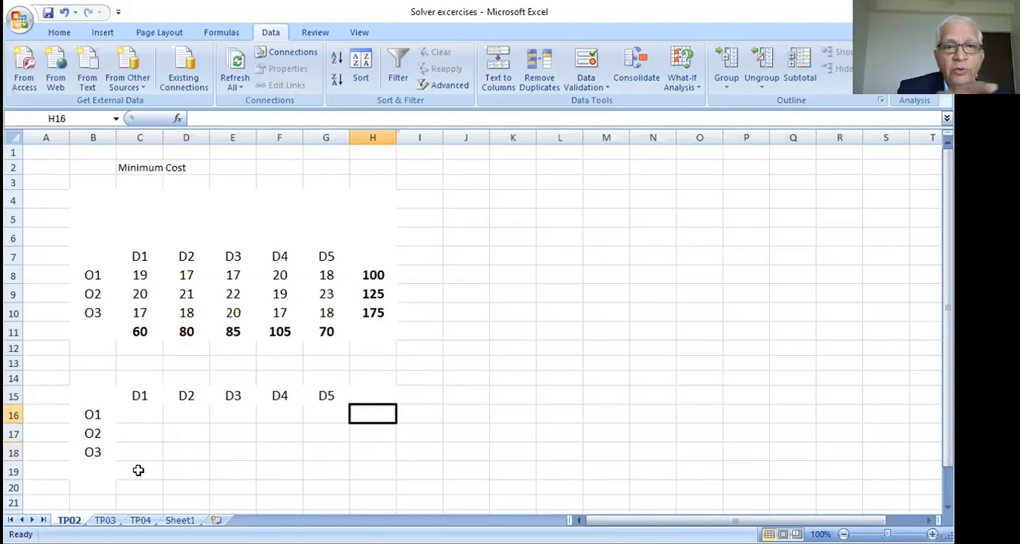
{"action": "left_click", "coordinate": [138, 470]}
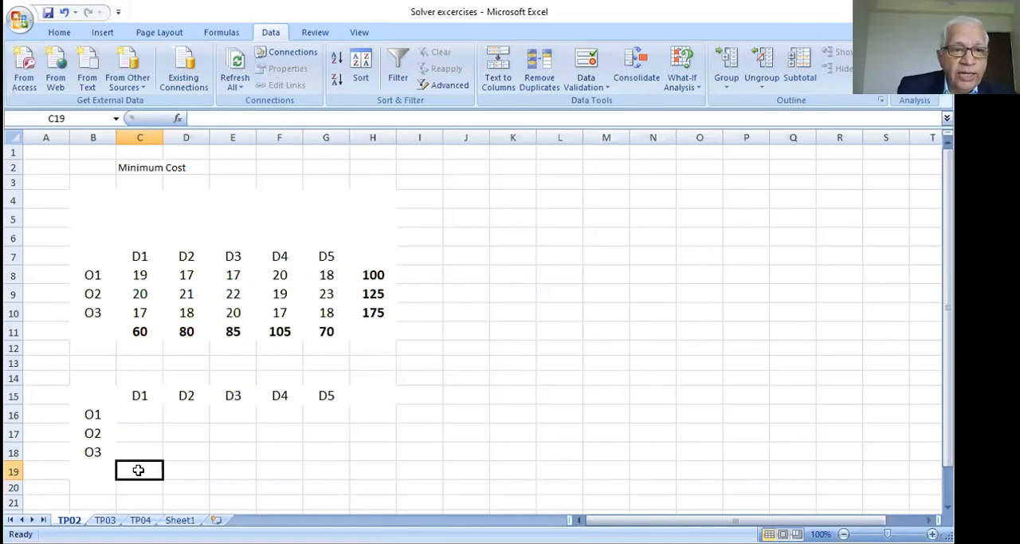
{"action": "key", "text": "Right"}
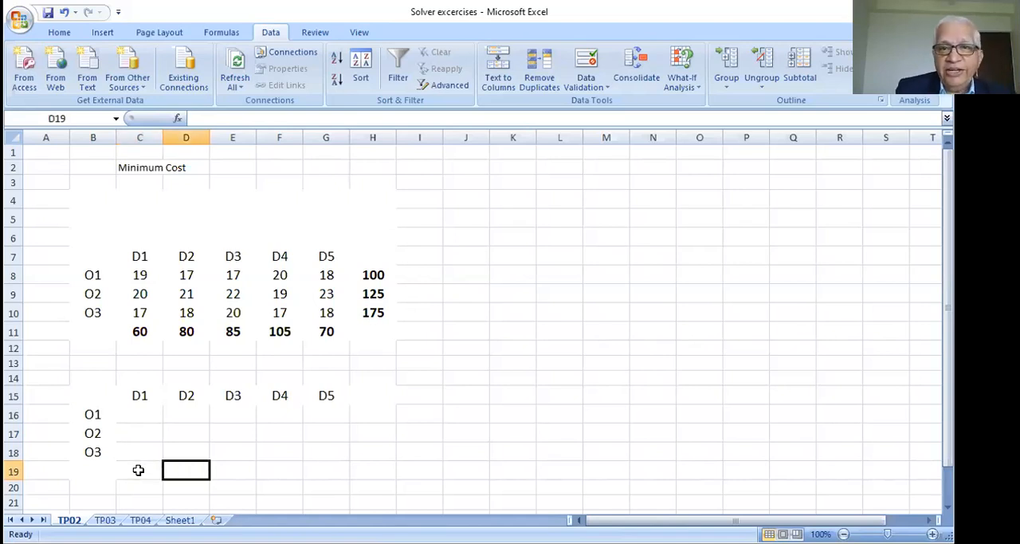
{"action": "key", "text": "Right"}
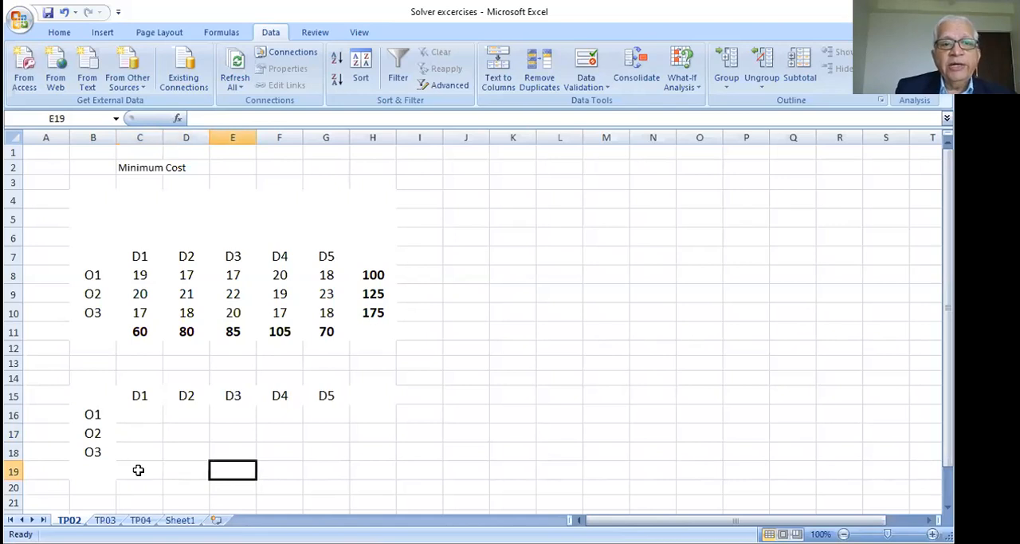
{"action": "key", "text": "Right"}
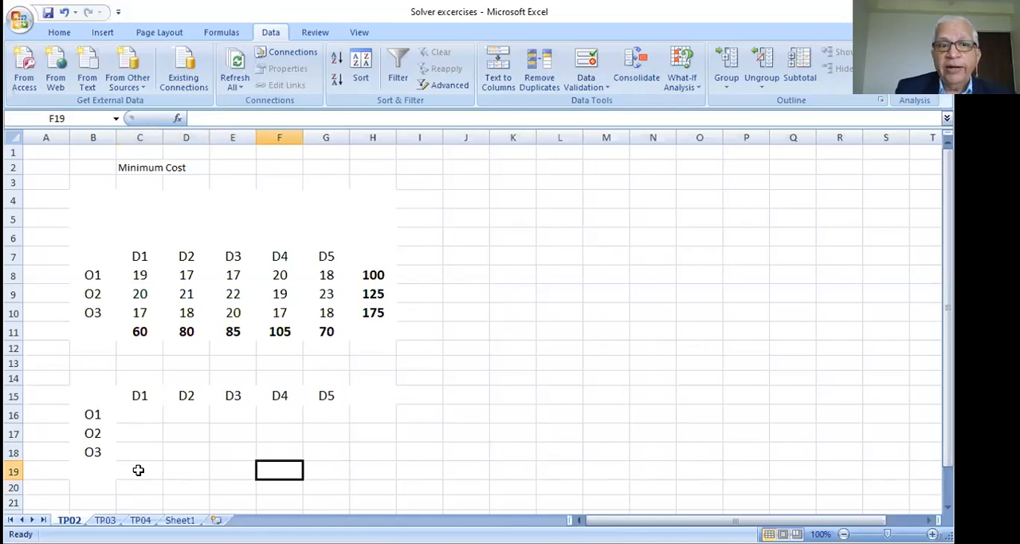
{"action": "key", "text": "Right"}
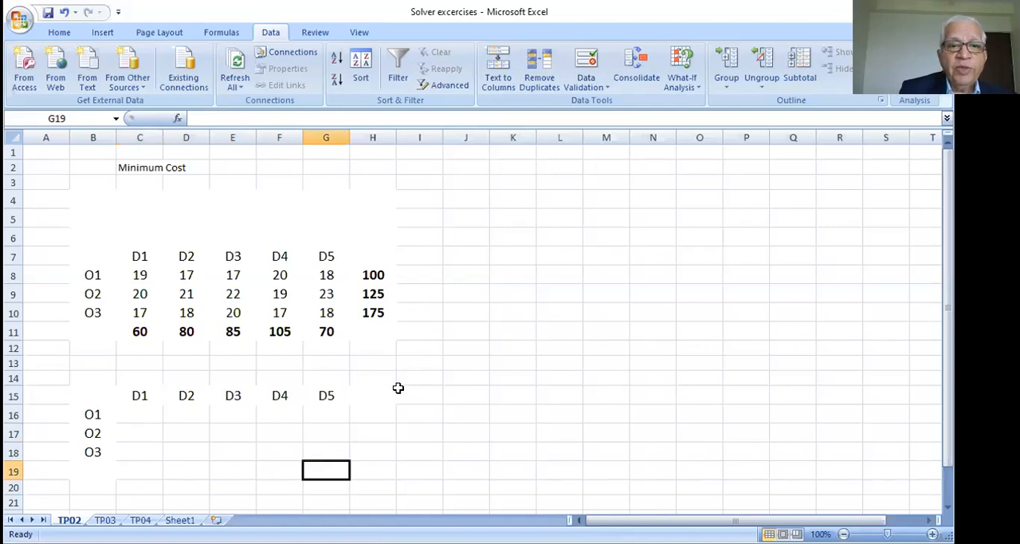
Step: Enter the formula =SUM(C16:G16) in H16 to total the O1 row of the allocation table
{"action": "left_click", "coordinate": [368, 413]}
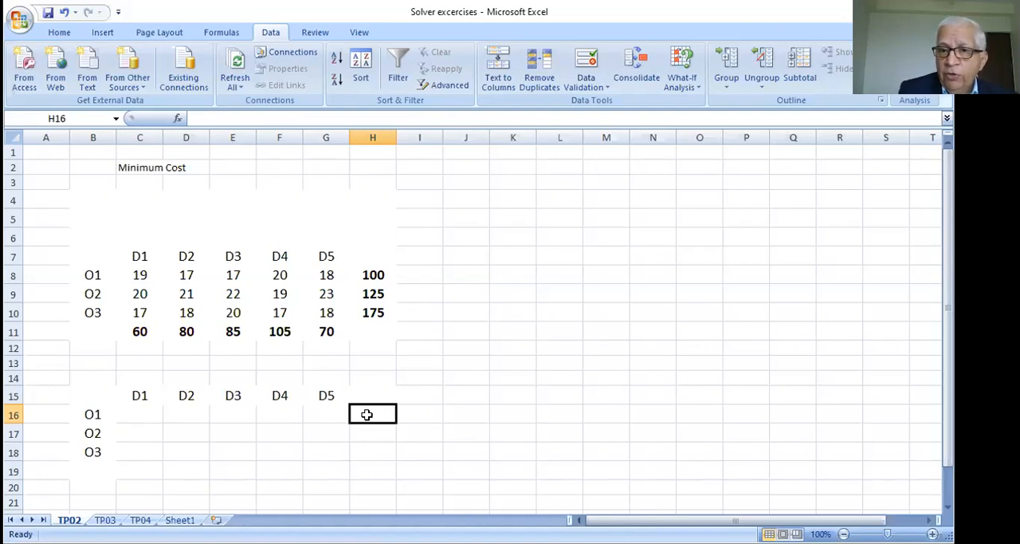
{"action": "type", "text": "=s"}
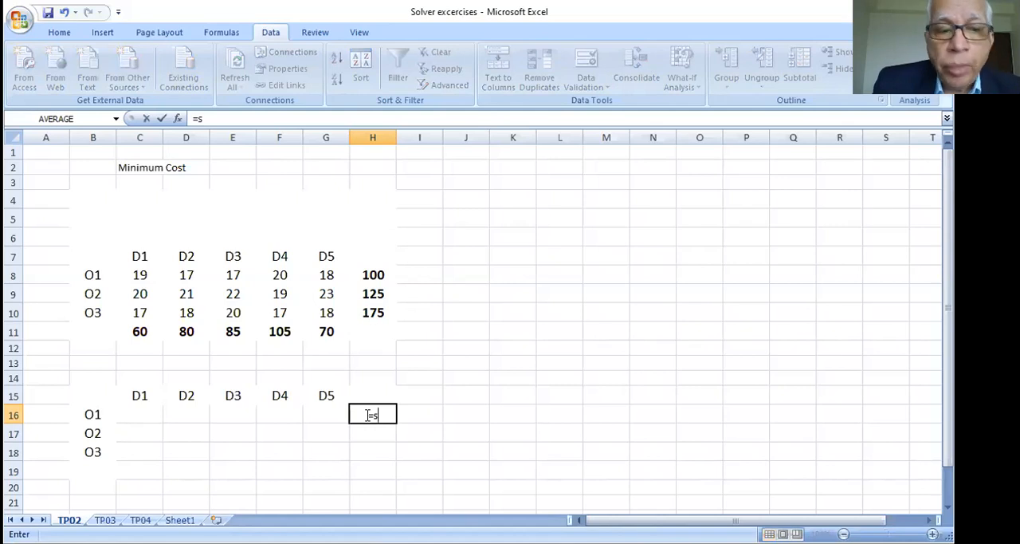
{"action": "type", "text": "um("}
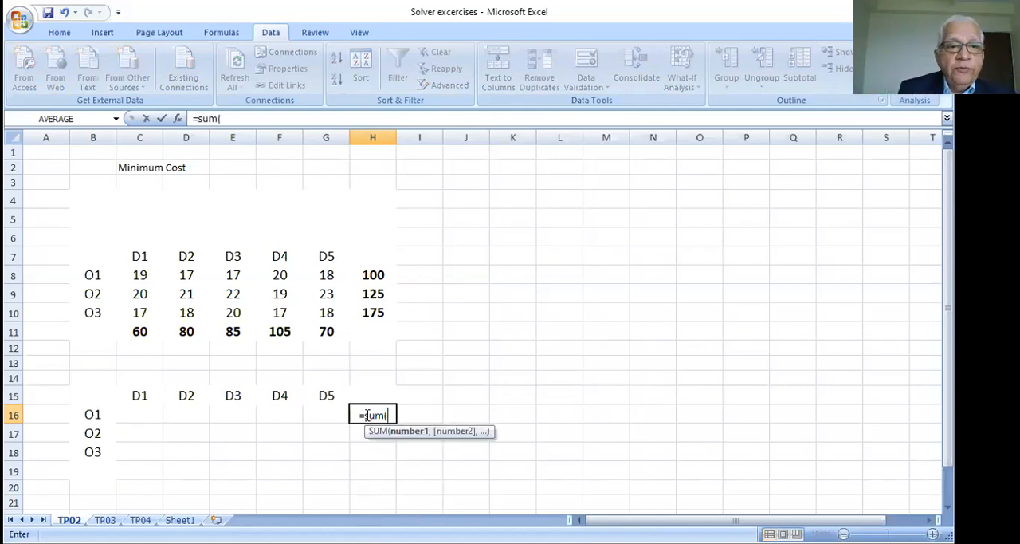
{"action": "left_click", "coordinate": [136, 416]}
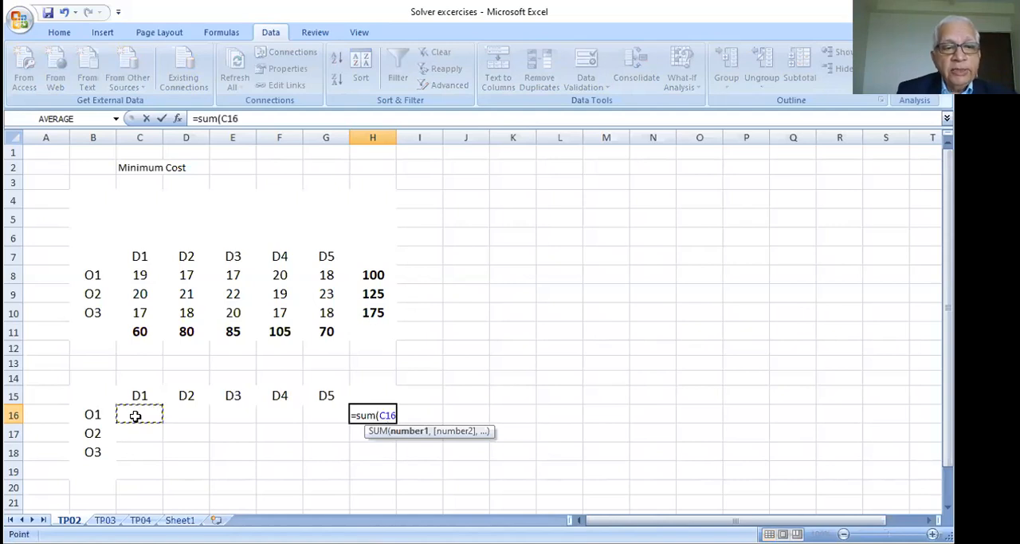
{"action": "key", "text": "shift+Right"}
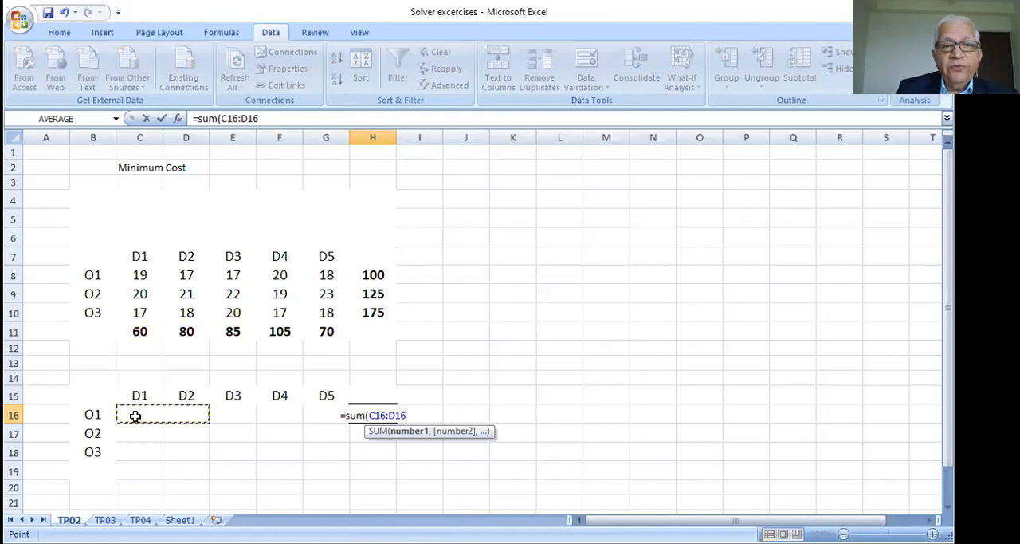
{"action": "key", "text": "shift+Right"}
{"action": "key", "text": "shift+Right"}
{"action": "key", "text": "shift+Right"}
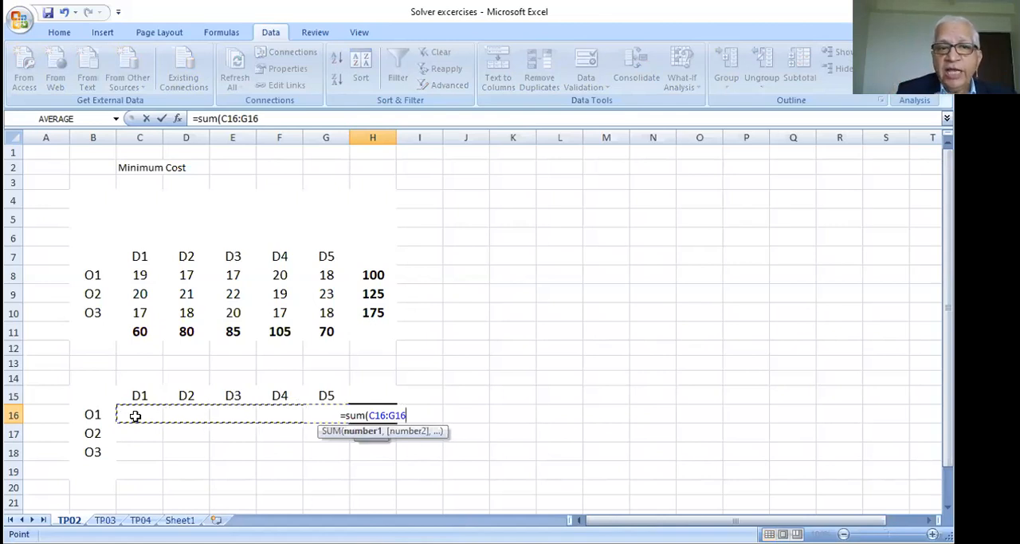
{"action": "key", "text": "Return"}
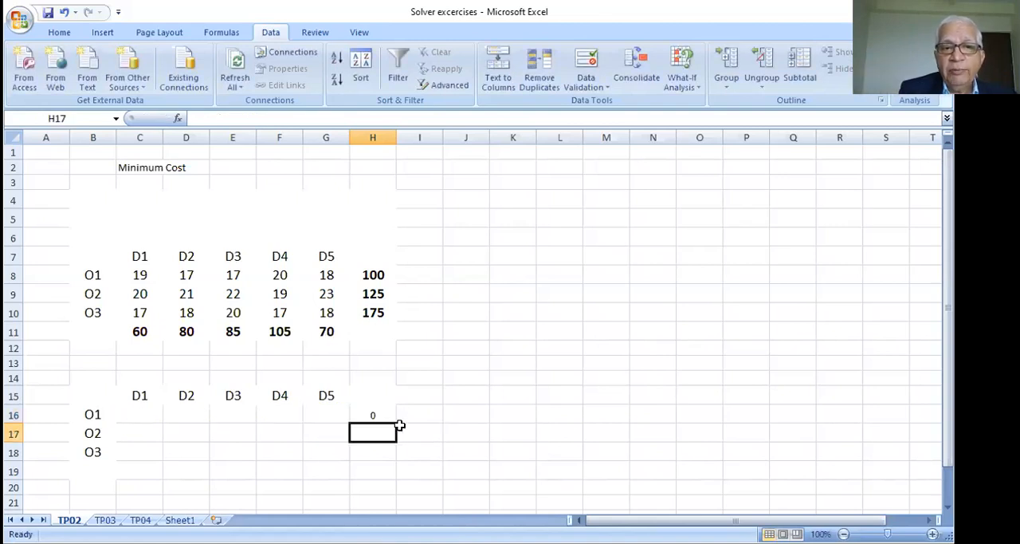
Step: Copy the row-total formula from H16 to H17:H18 and check the formulas for the O2 and O3 rows
{"action": "left_click", "coordinate": [376, 415]}
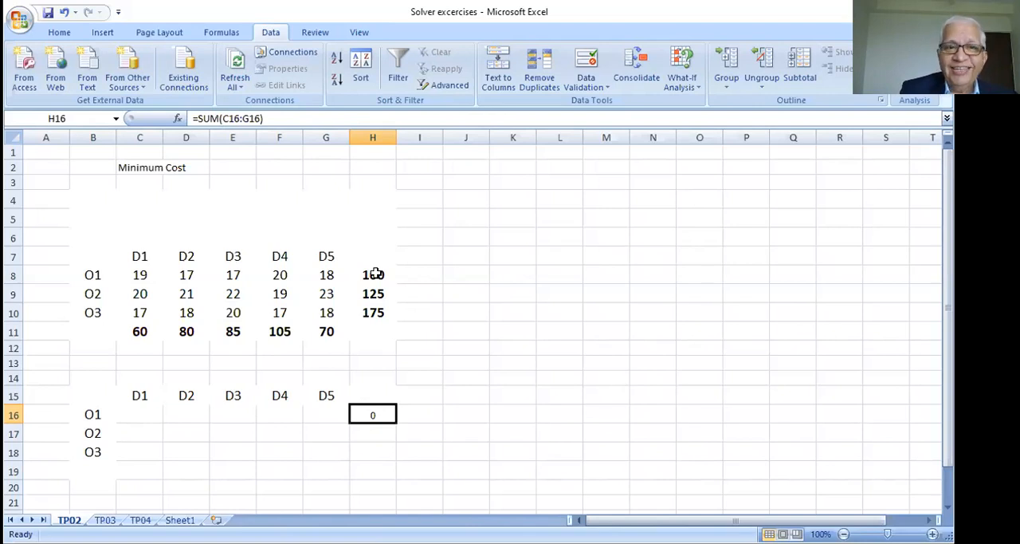
{"action": "left_click", "coordinate": [370, 432]}
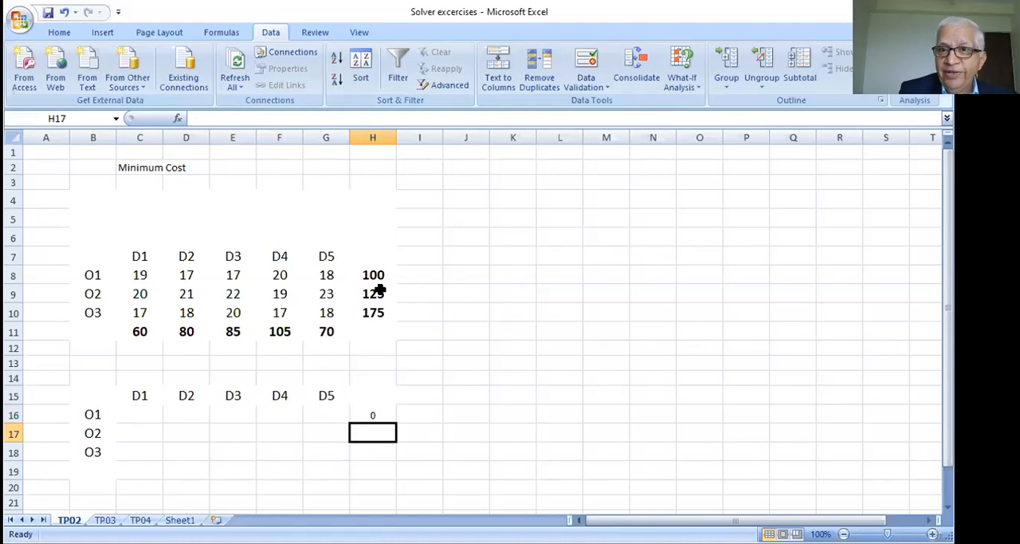
{"action": "left_click", "coordinate": [371, 416]}
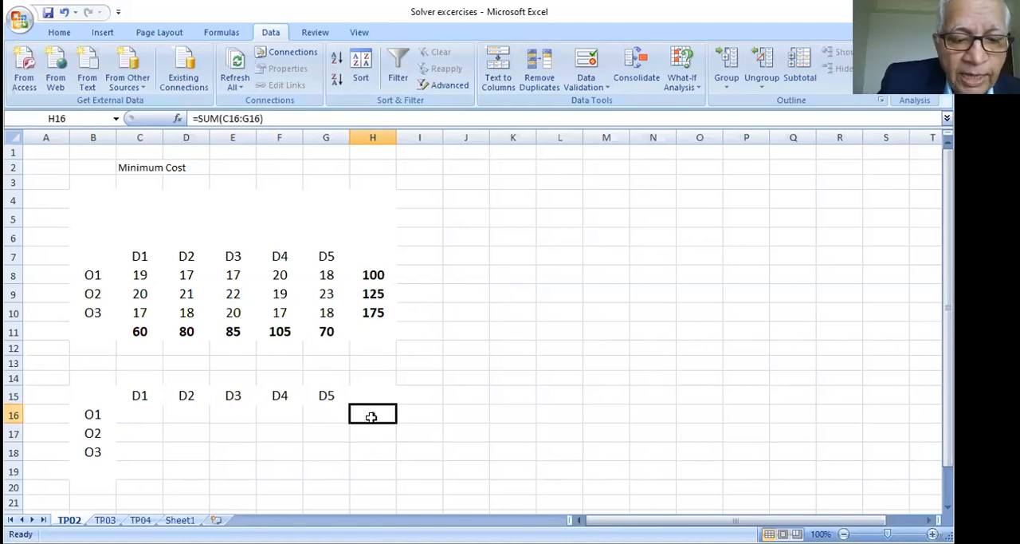
{"action": "key", "text": "ctrl+c"}
{"action": "key", "text": "Down"}
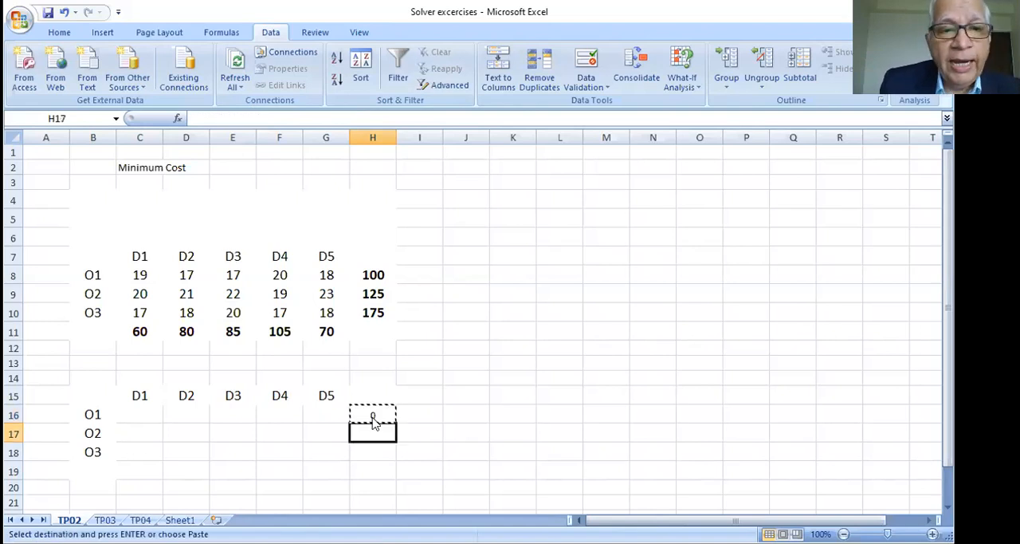
{"action": "key", "text": "shift+Down"}
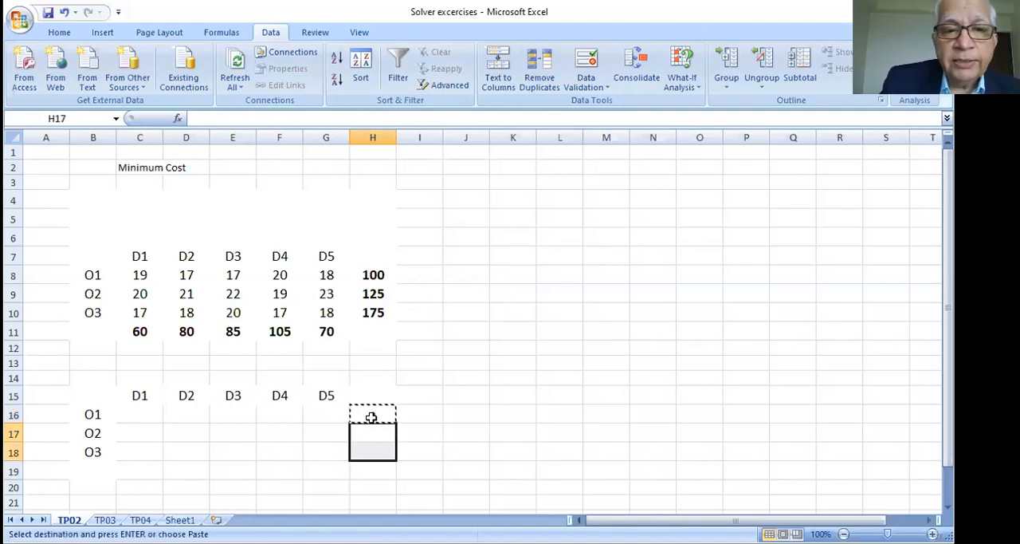
{"action": "key", "text": "Return"}
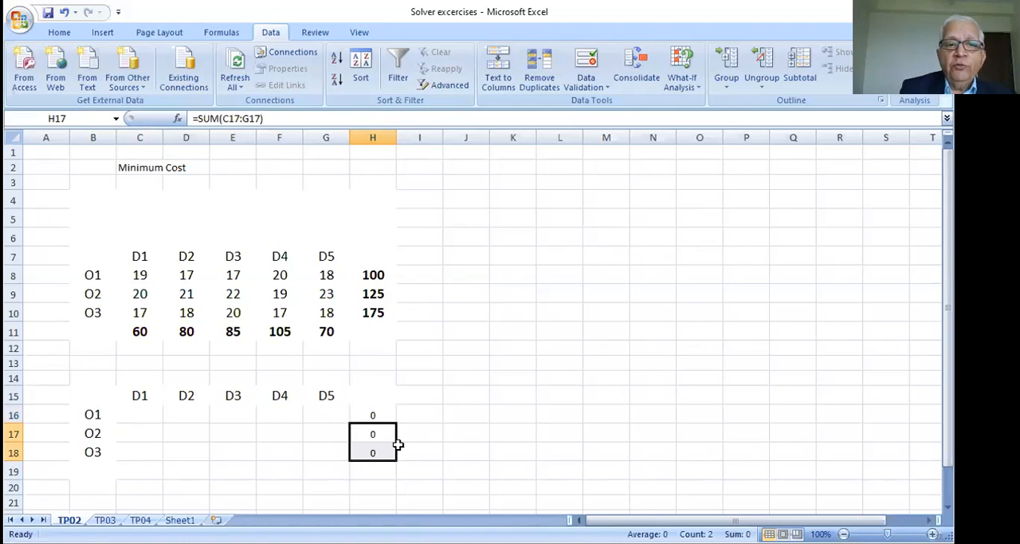
{"action": "left_click", "coordinate": [376, 431]}
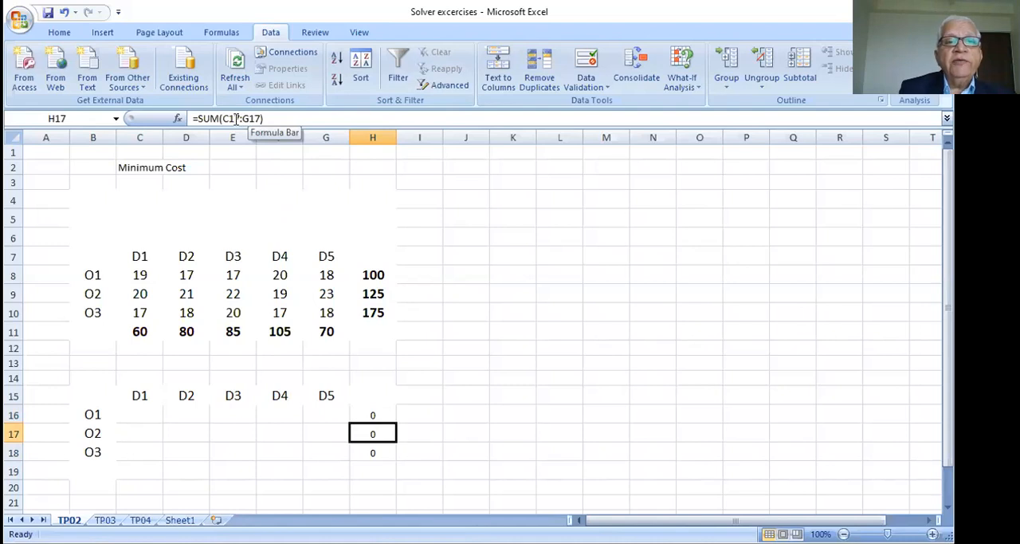
{"action": "left_click", "coordinate": [374, 454]}
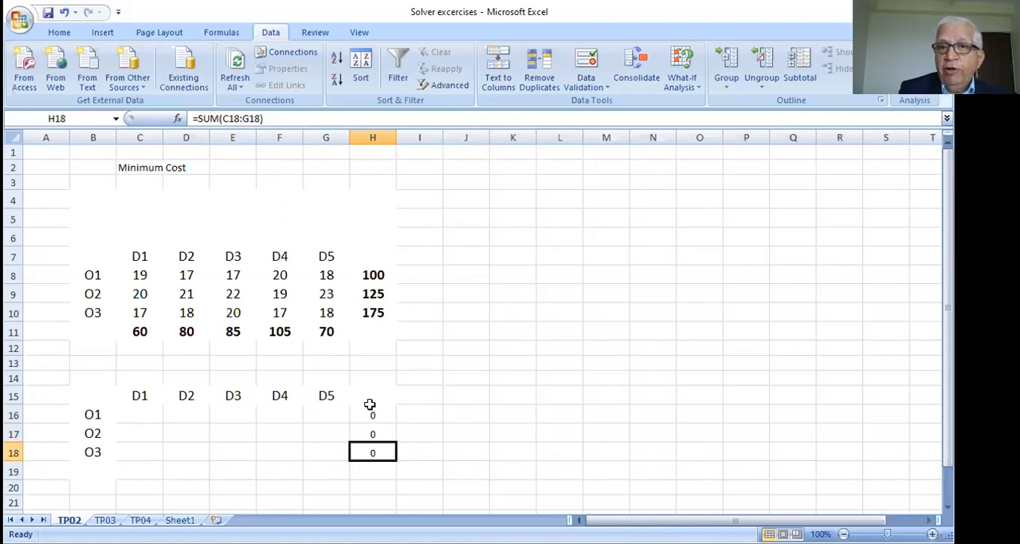
Step: Enter the formula =SUM(C16:C18) in C19 to total the D1 column of the allocation table
{"action": "left_click", "coordinate": [135, 469]}
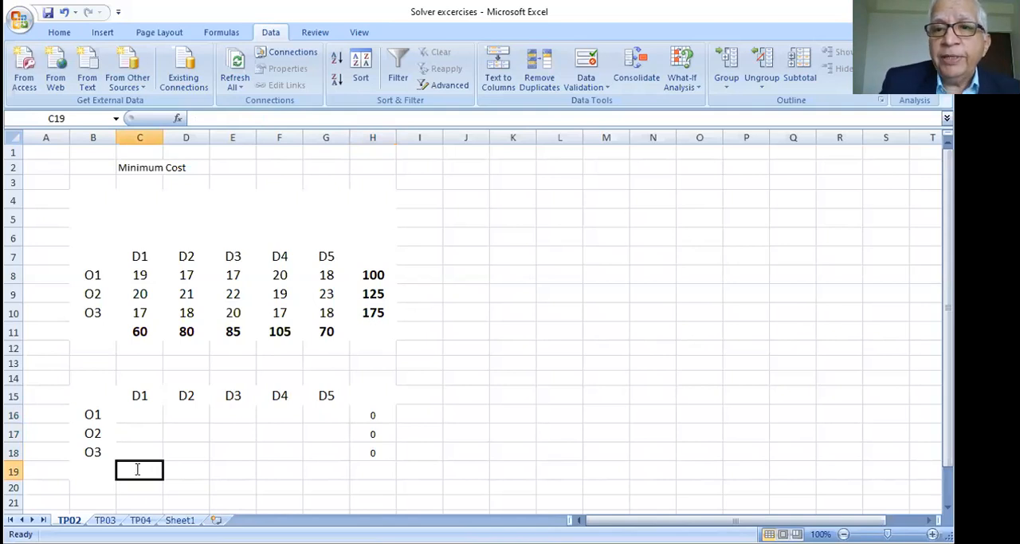
{"action": "type", "text": "=s"}
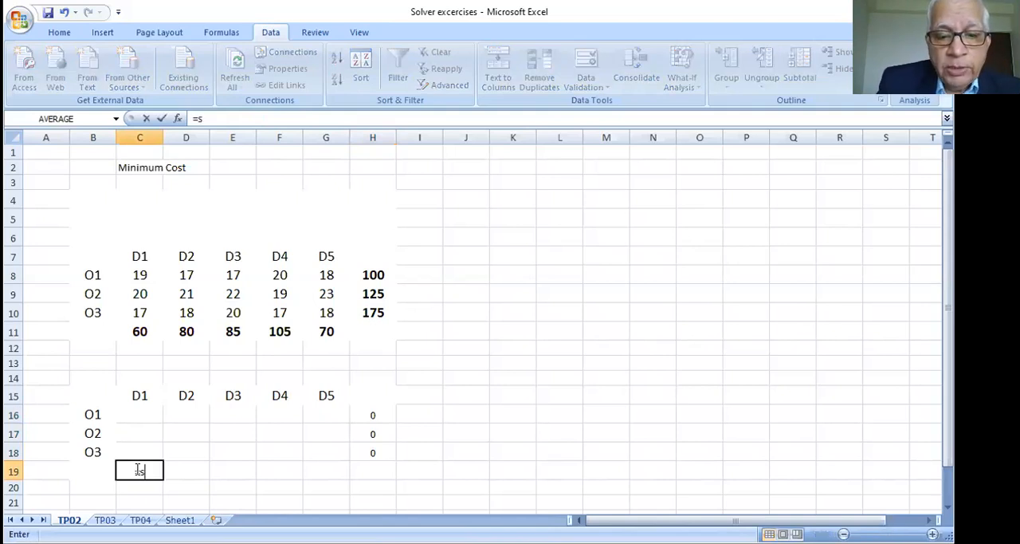
{"action": "type", "text": "um("}
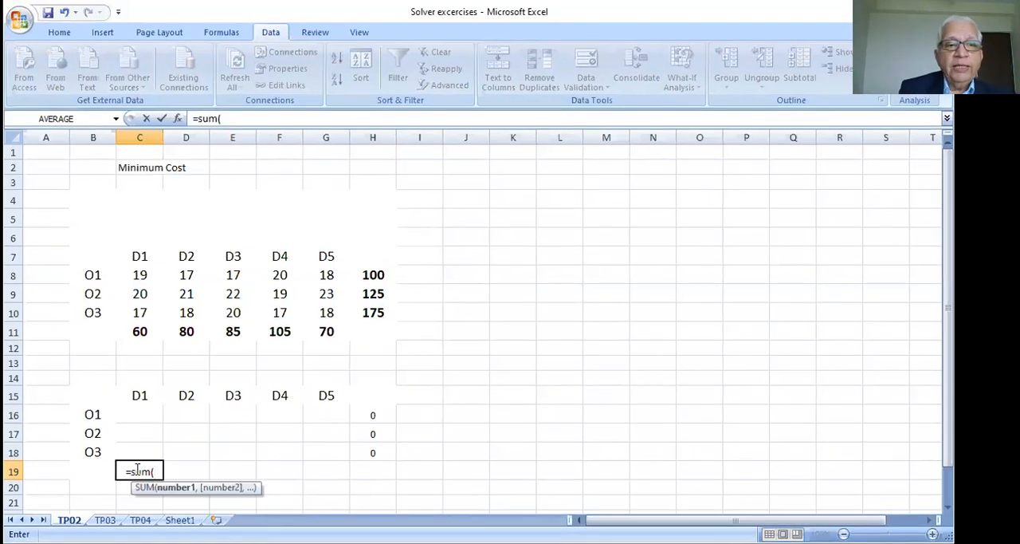
{"action": "left_click", "coordinate": [132, 411]}
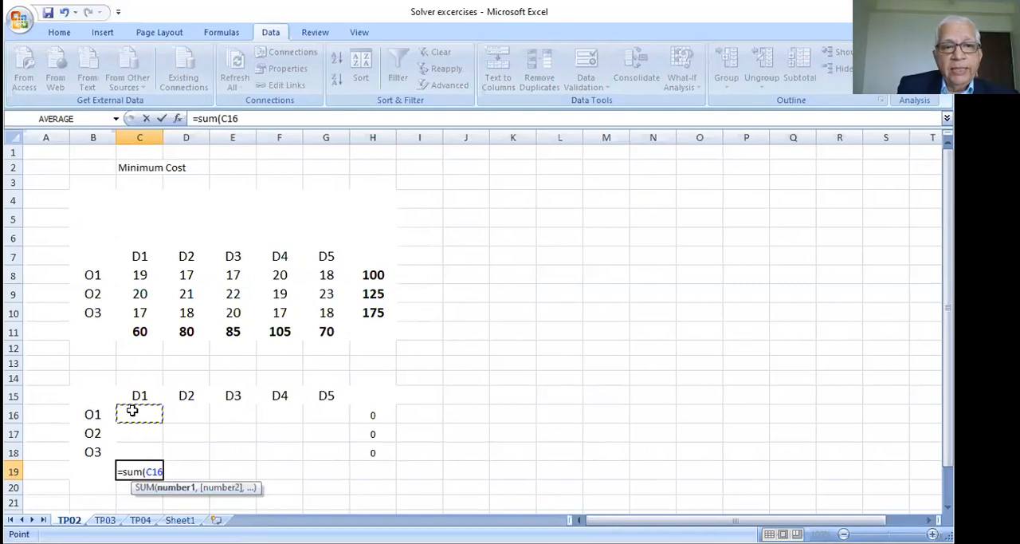
{"action": "key", "text": "shift+Down"}
{"action": "key", "text": "shift+Down"}
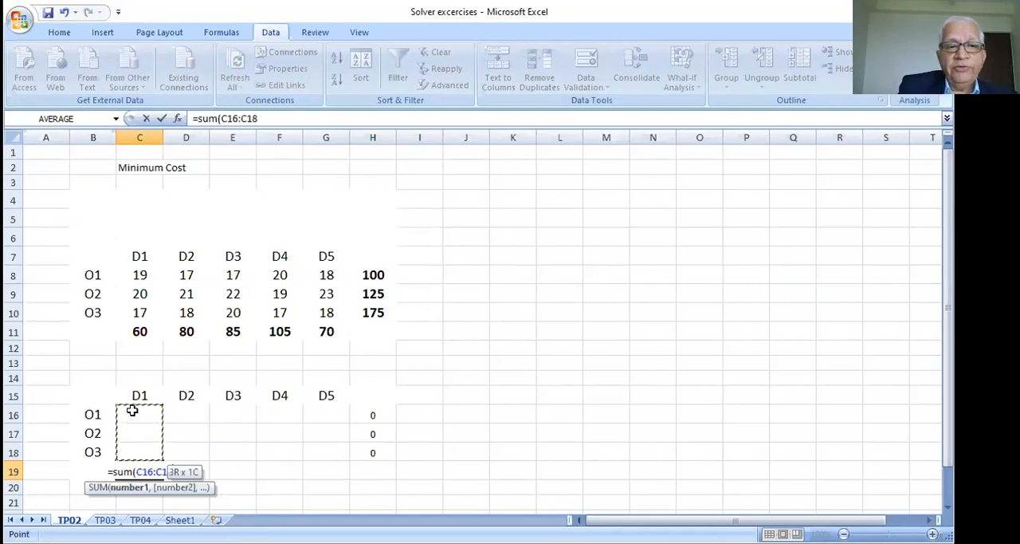
{"action": "key", "text": "Return"}
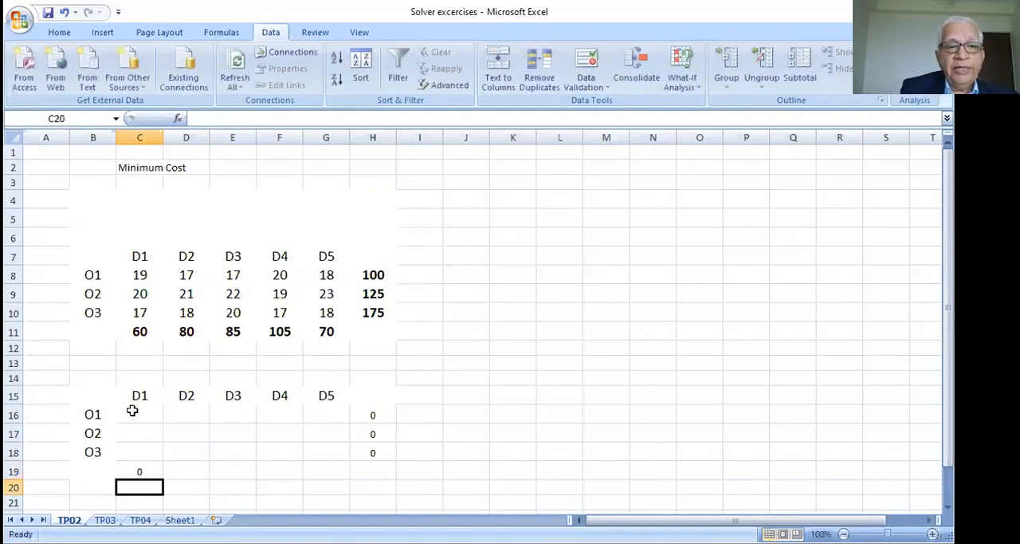
Step: Copy the column-total formula from C19 to D19:G19 and check the formulas for the other destination columns
{"action": "left_click", "coordinate": [138, 471]}
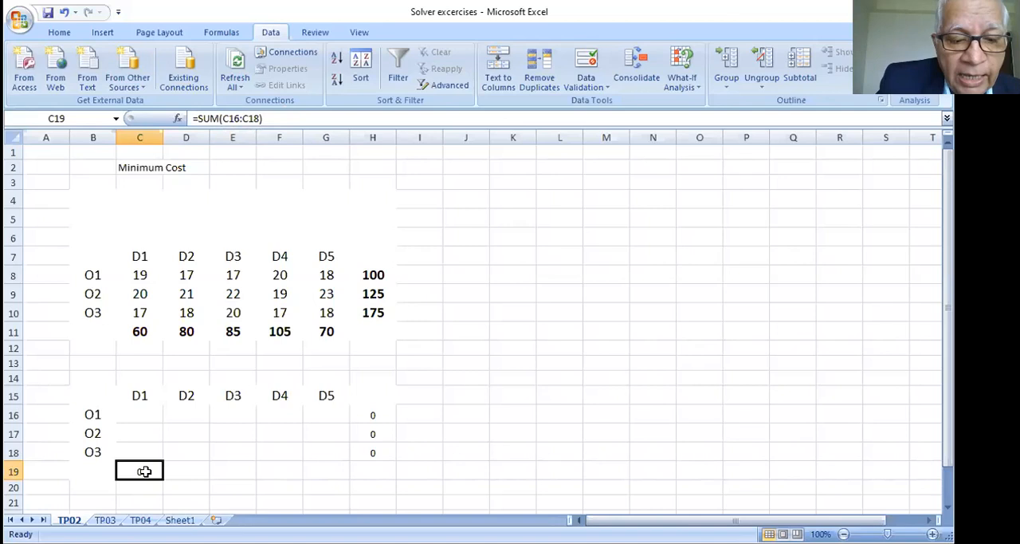
{"action": "key", "text": "ctrl+c"}
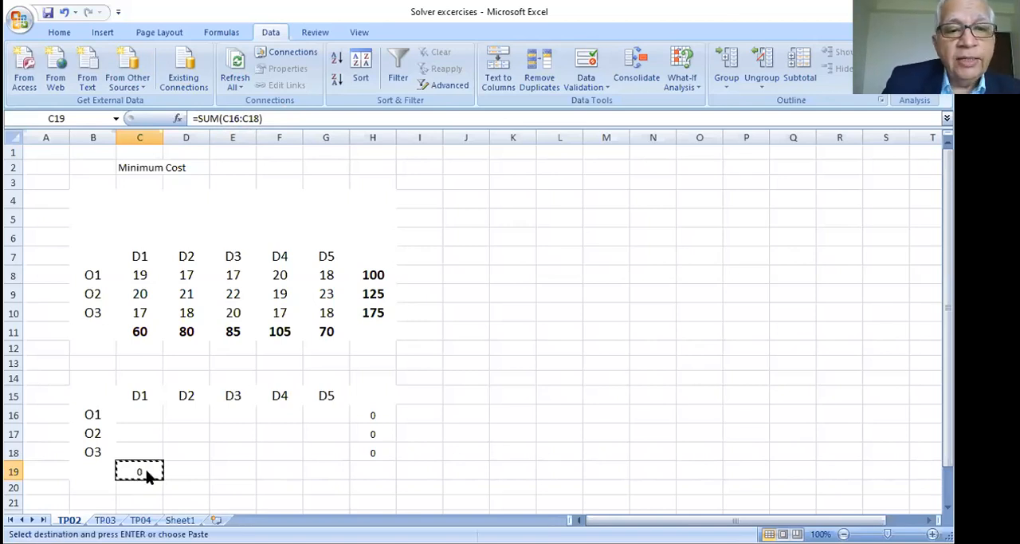
{"action": "key", "text": "Right"}
{"action": "key", "text": "shift+Right"}
{"action": "key", "text": "shift+Right"}
{"action": "key", "text": "shift+Right"}
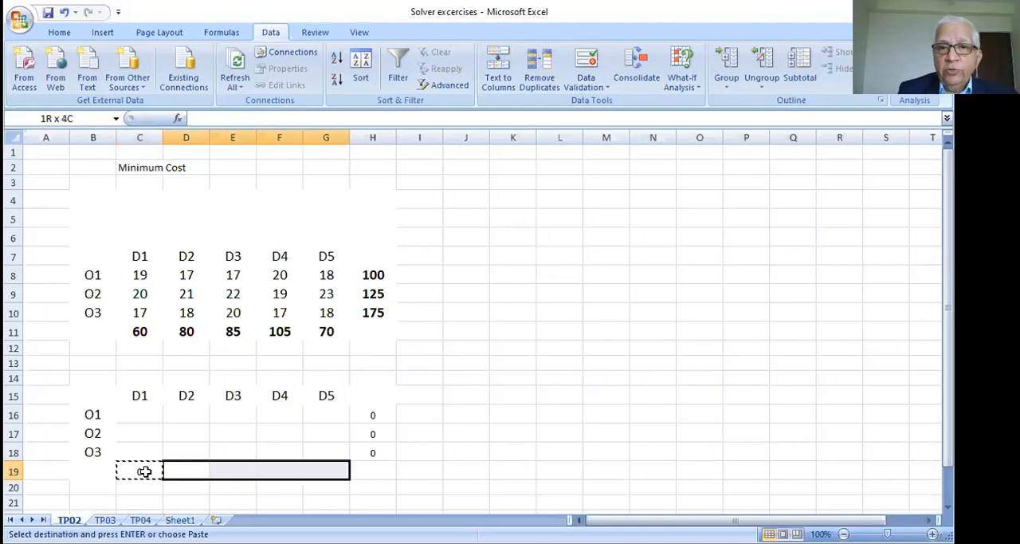
{"action": "key", "text": "Return"}
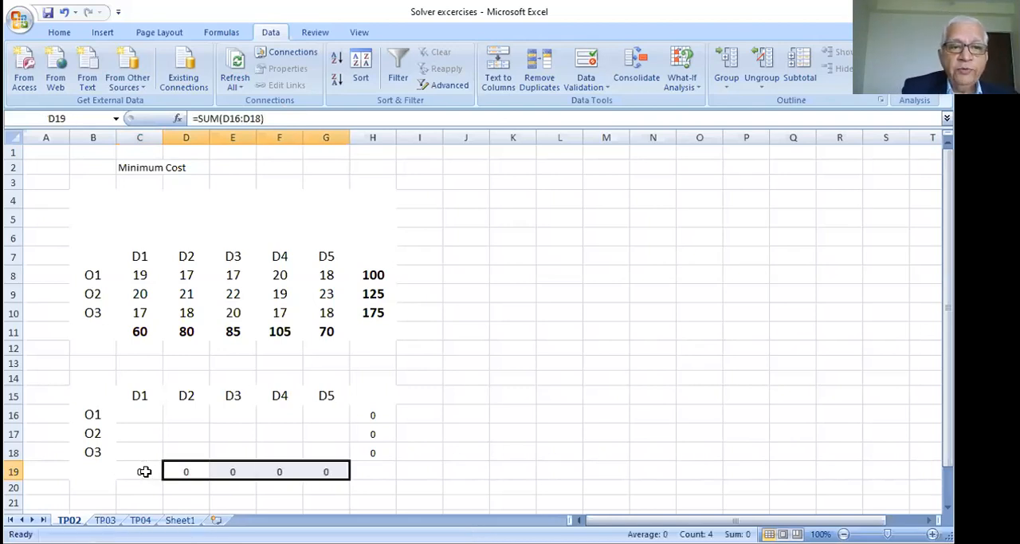
{"action": "left_click", "coordinate": [190, 471]}
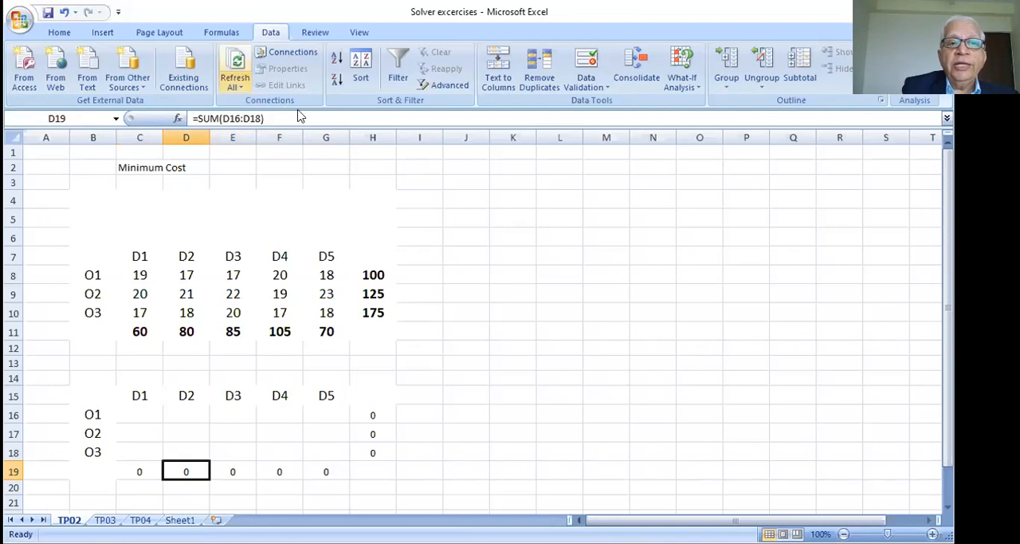
{"action": "left_click", "coordinate": [232, 474]}
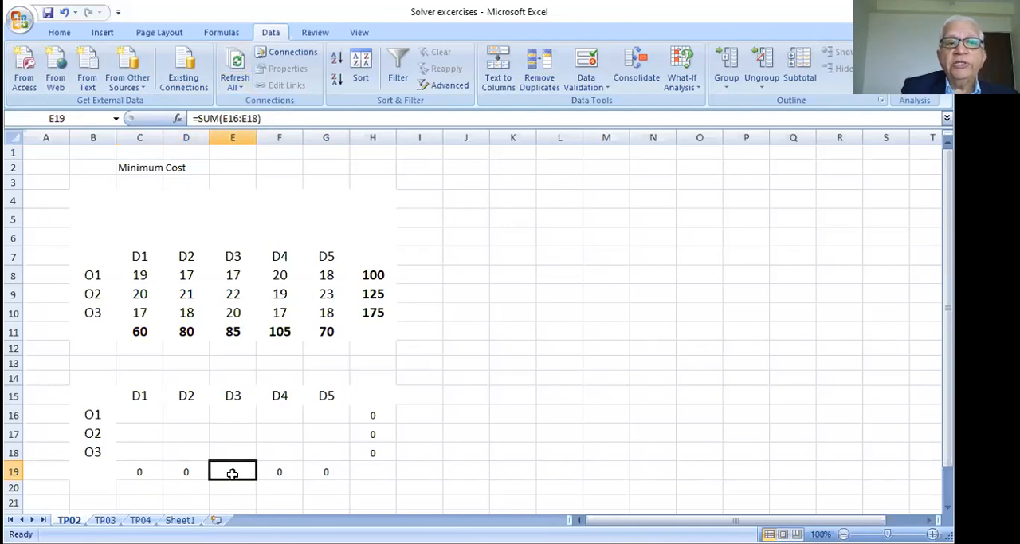
{"action": "left_click", "coordinate": [323, 468]}
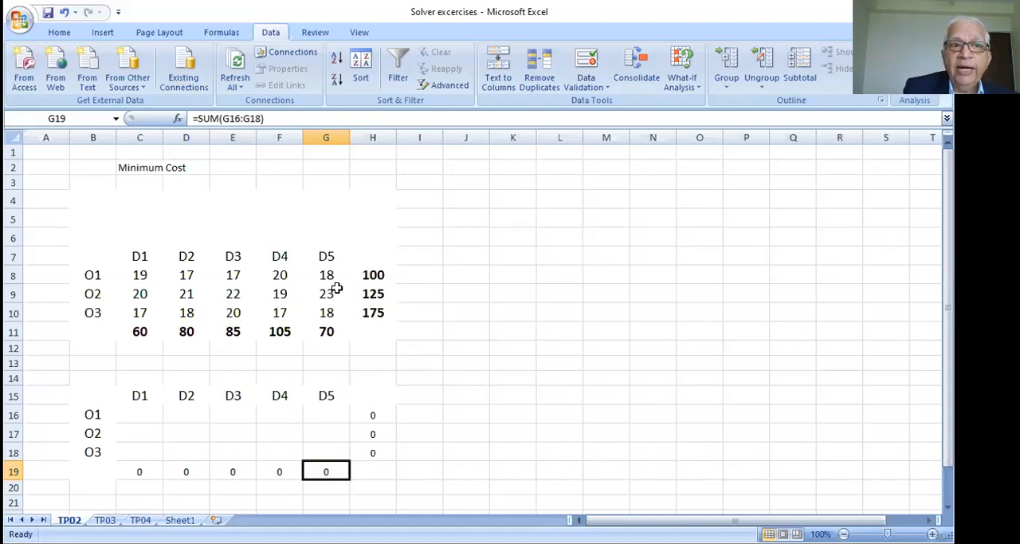
Step: Examine the cells beside the Minimum Cost label, together with unit cost C8 and its matching allocation cell C16
{"action": "left_click", "coordinate": [165, 167]}
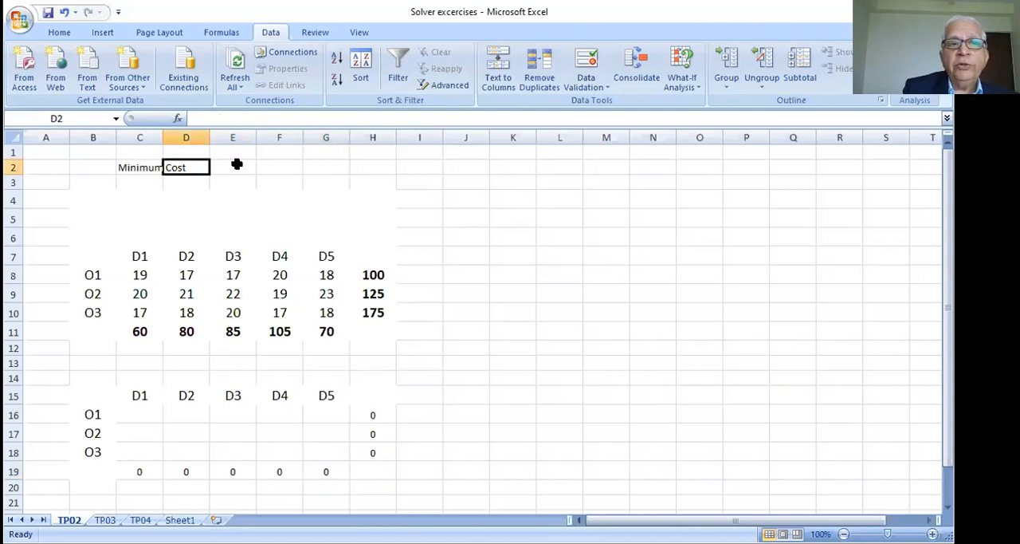
{"action": "key", "text": "Delete"}
{"action": "key", "text": "Right"}
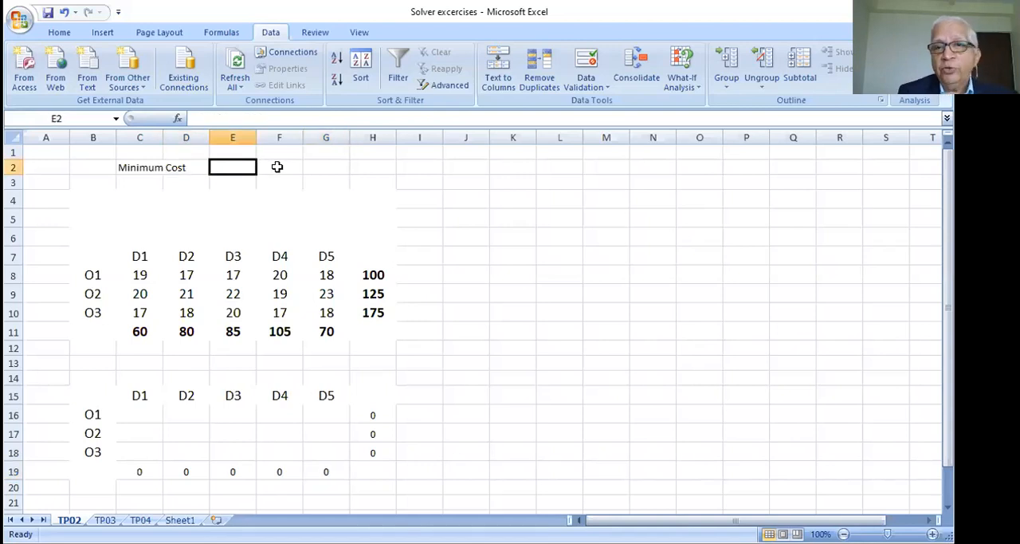
{"action": "left_click", "coordinate": [277, 166]}
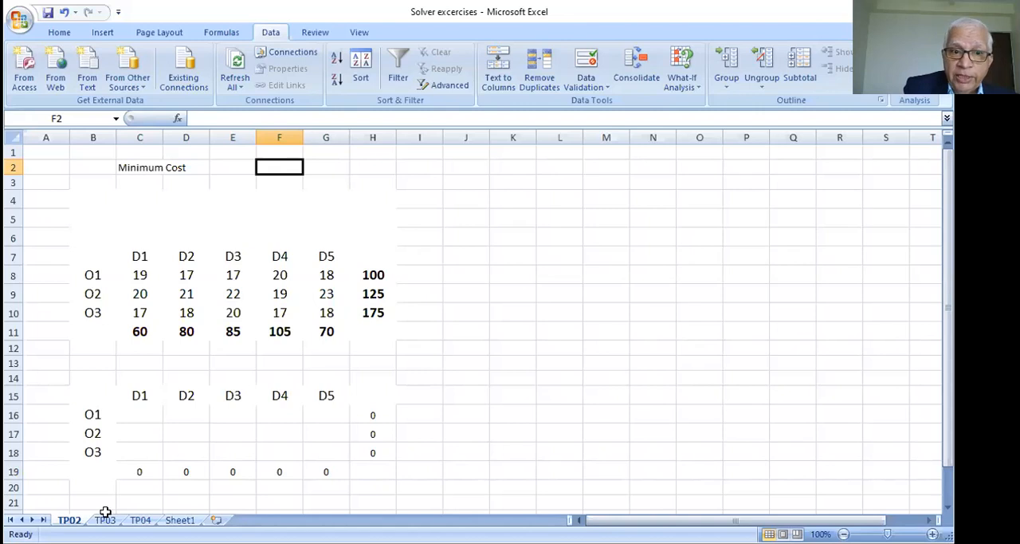
{"action": "left_click", "coordinate": [233, 432]}
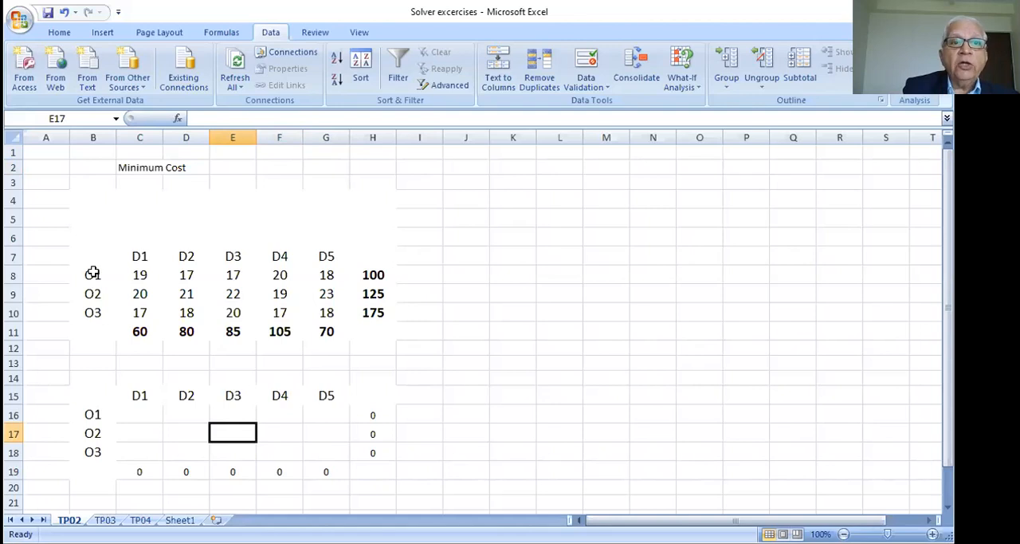
{"action": "left_click", "coordinate": [139, 274]}
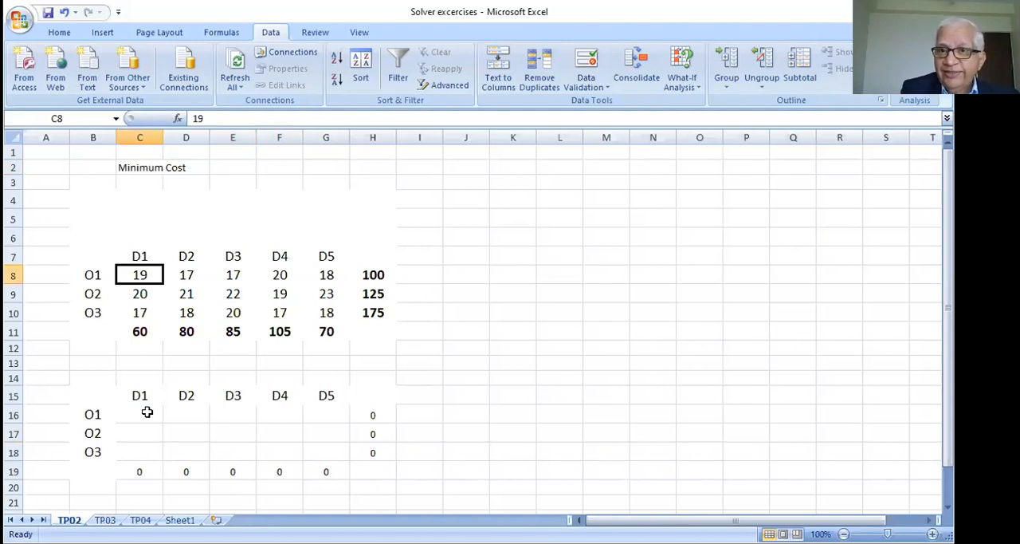
{"action": "left_click", "coordinate": [147, 411]}
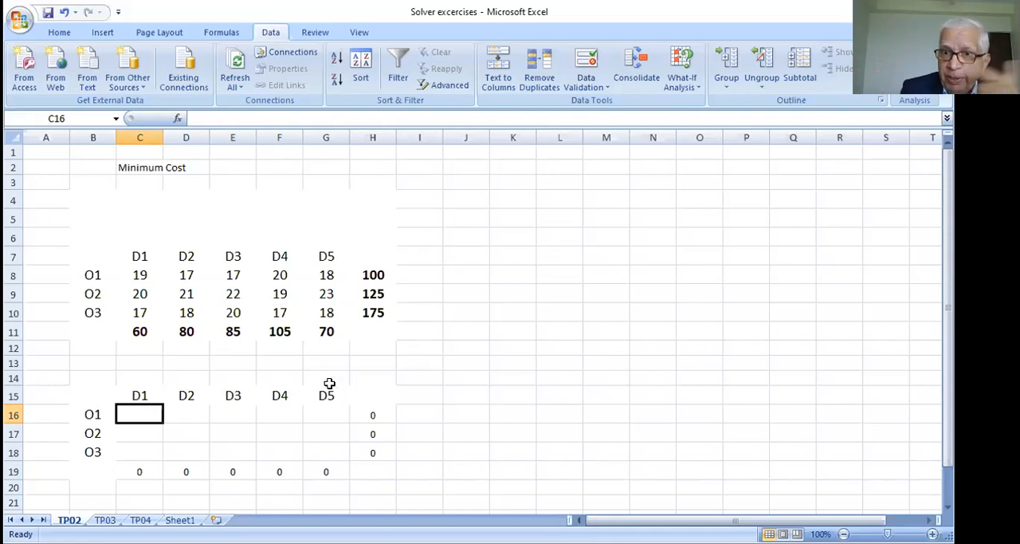
Step: Begin a SUMPRODUCT formula in F2 beside the Minimum Cost label, using the unit-cost range C8:G10
{"action": "left_click", "coordinate": [251, 166]}
{"action": "left_click", "coordinate": [276, 164]}
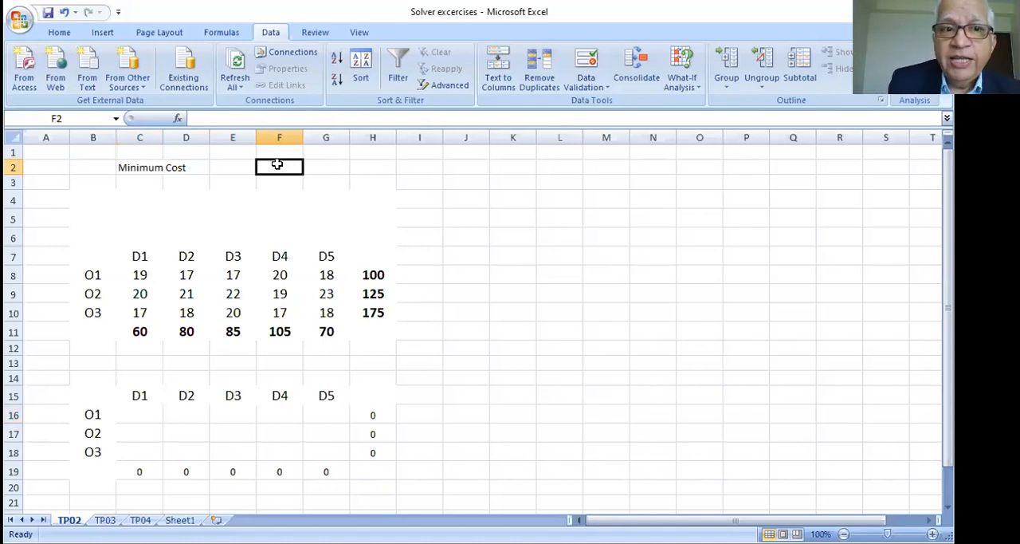
{"action": "type", "text": "="}
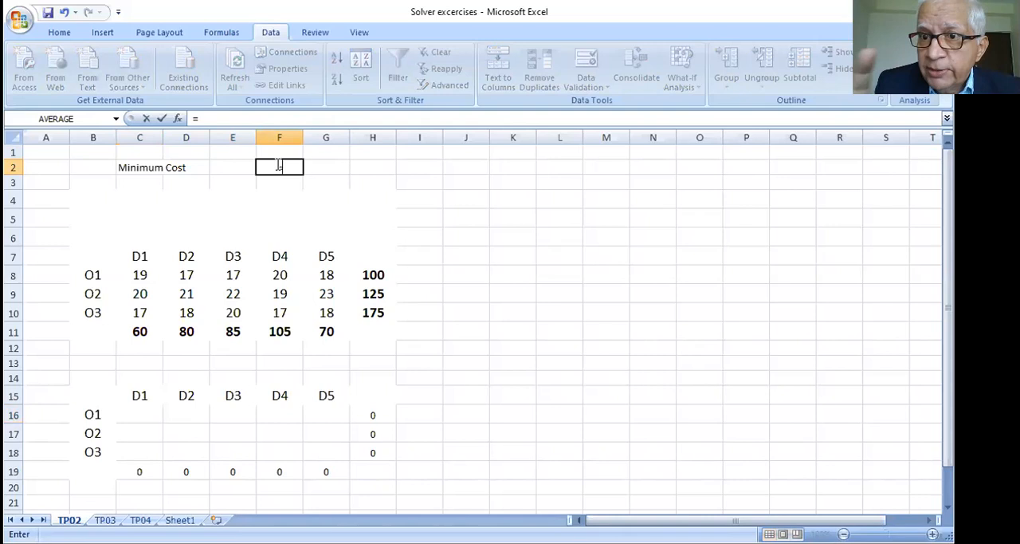
{"action": "type", "text": "sum"}
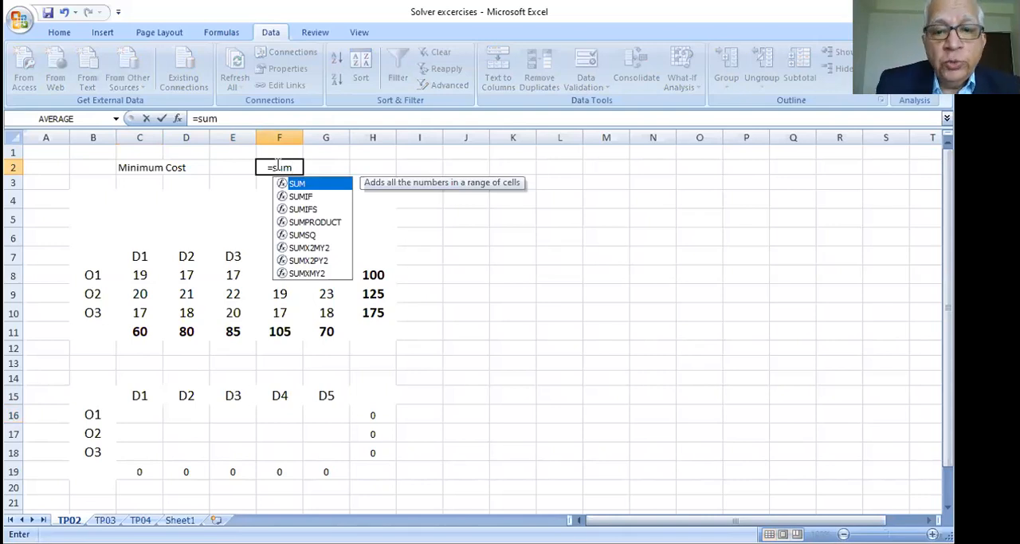
{"action": "type", "text": "p"}
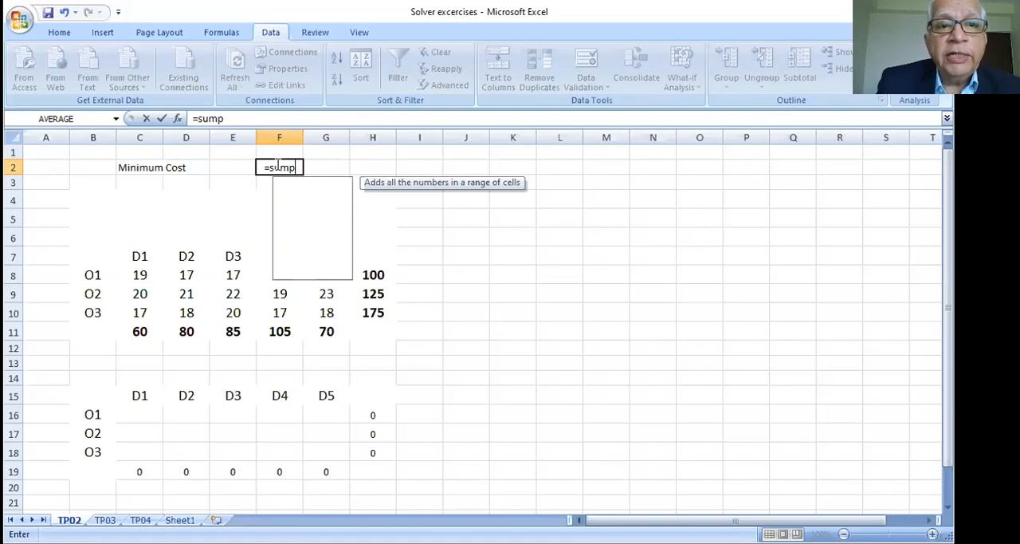
{"action": "type", "text": "roduct"}
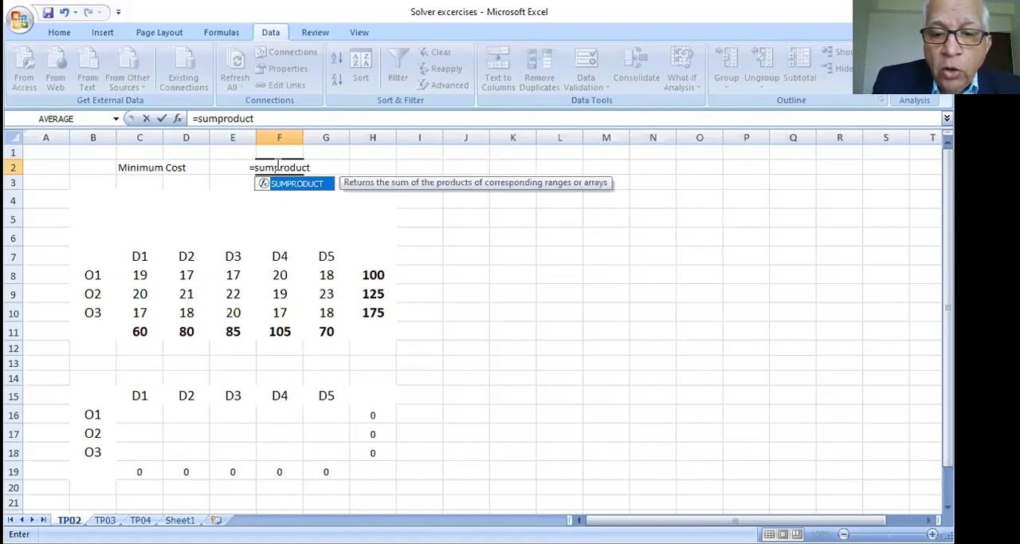
{"action": "type", "text": "("}
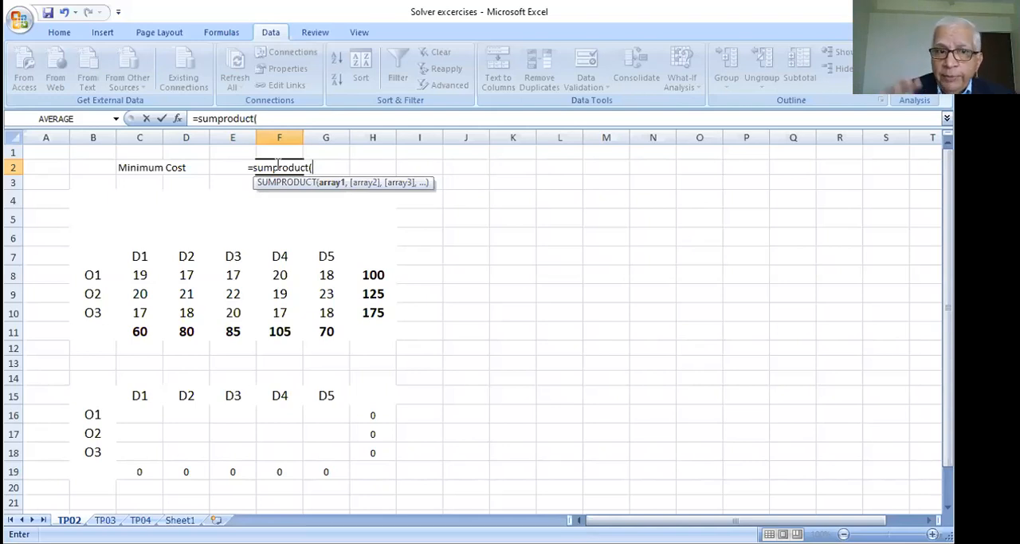
{"action": "left_click", "coordinate": [139, 274]}
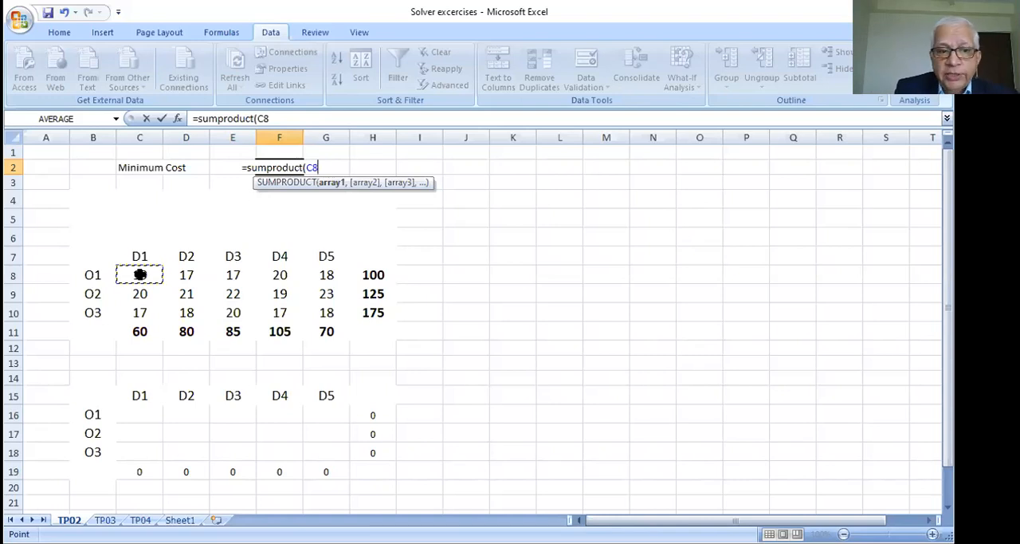
{"action": "left_click_drag", "start_coordinate": [139, 274], "coordinate": [345, 283]}
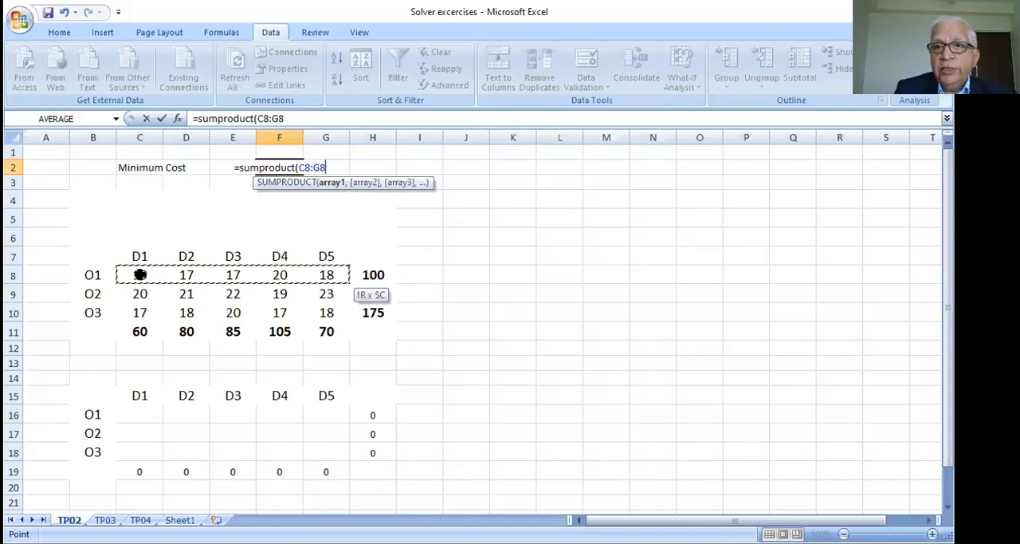
{"action": "left_click_drag", "start_coordinate": [344, 284], "coordinate": [345, 303]}
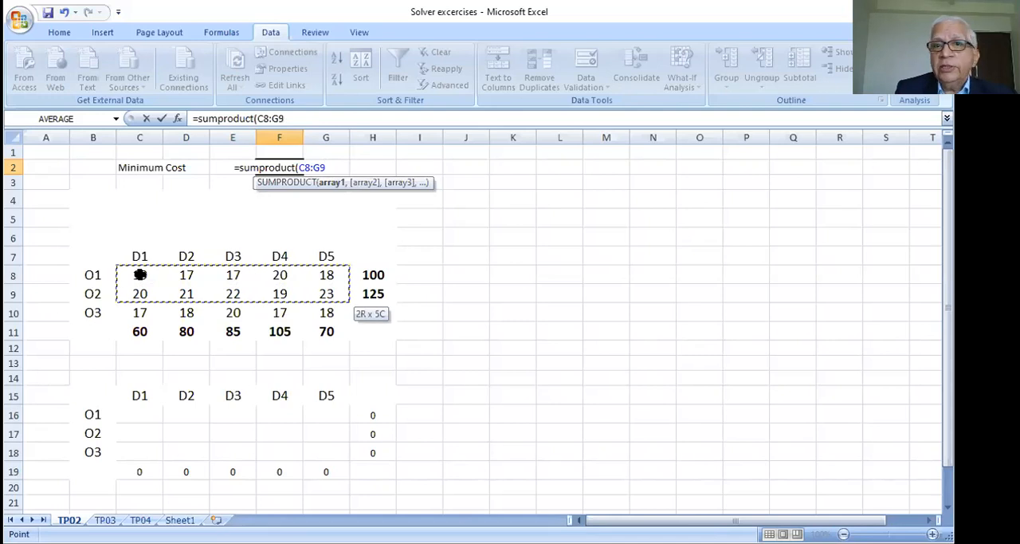
{"action": "key", "text": "shift+Down"}
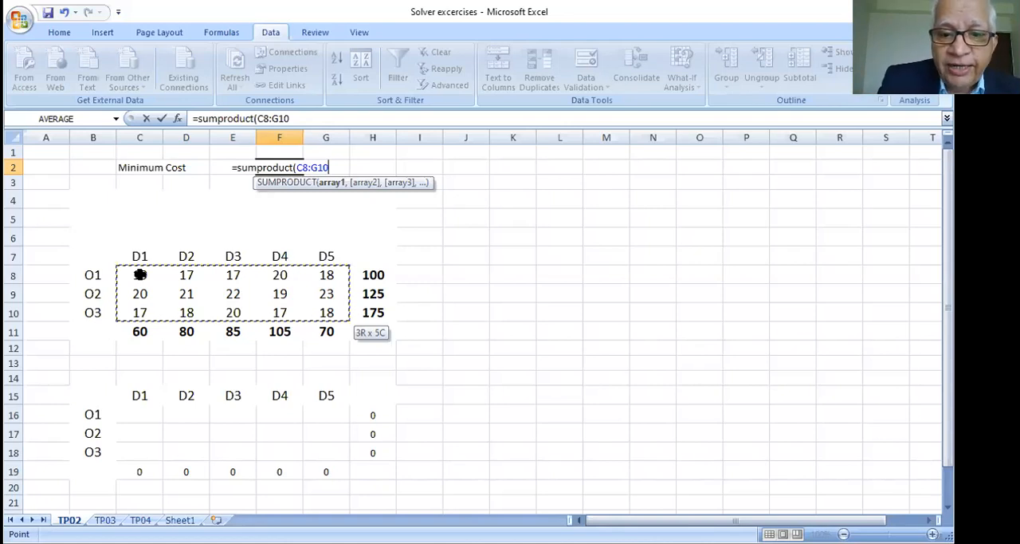
Step: Complete the F2 formula by multiplying the cost range by allocation range C16:G18, and check the resulting formula
{"action": "type", "text": "*"}
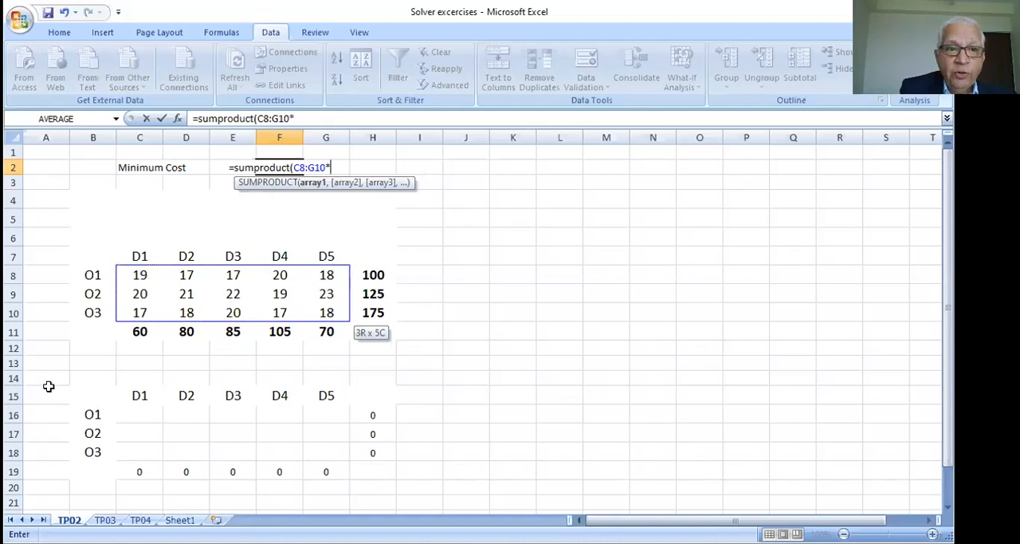
{"action": "left_click", "coordinate": [144, 415]}
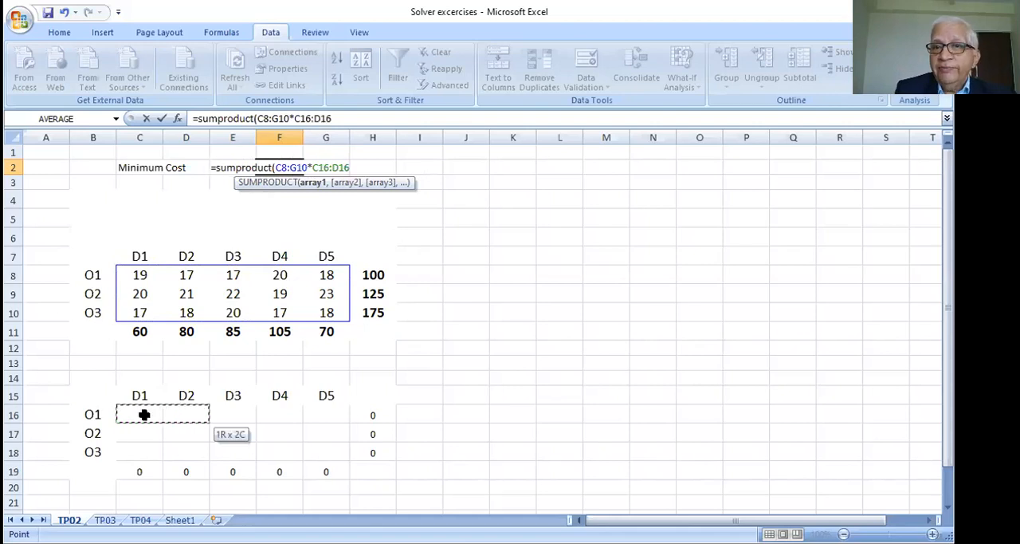
{"action": "key", "text": "shift+Right"}
{"action": "key", "text": "shift+Right"}
{"action": "key", "text": "shift+Right"}
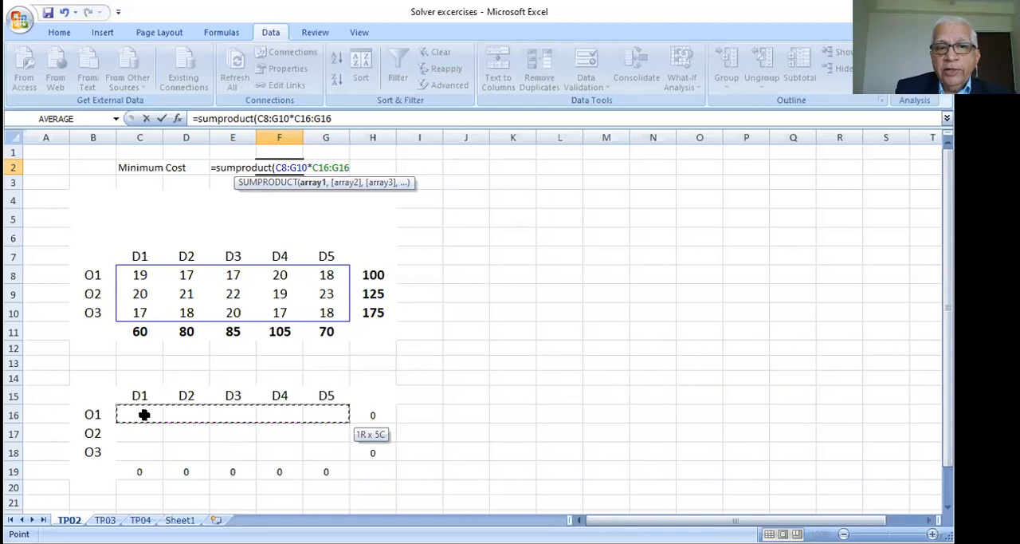
{"action": "key", "text": "shift+Down"}
{"action": "key", "text": "shift+Down"}
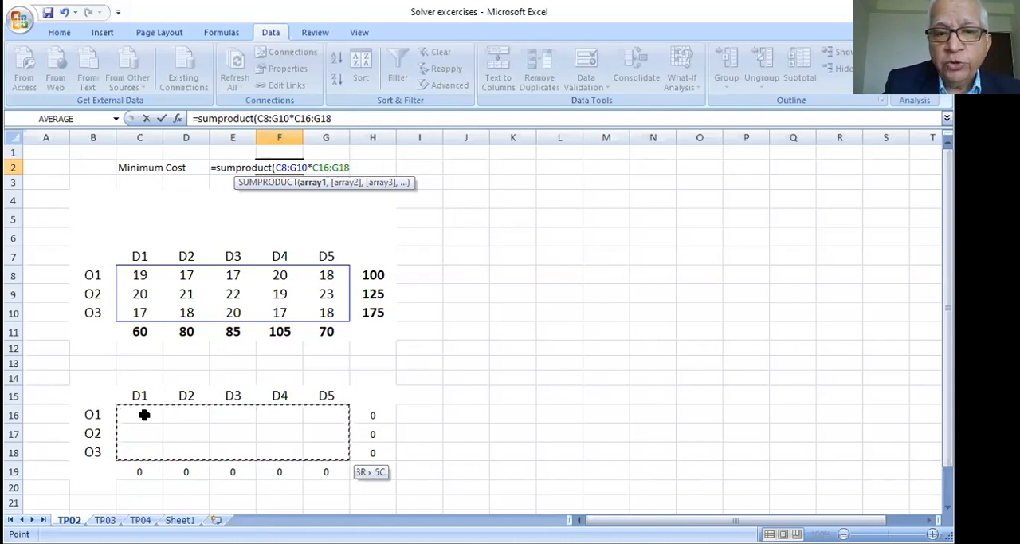
{"action": "key", "text": "Return"}
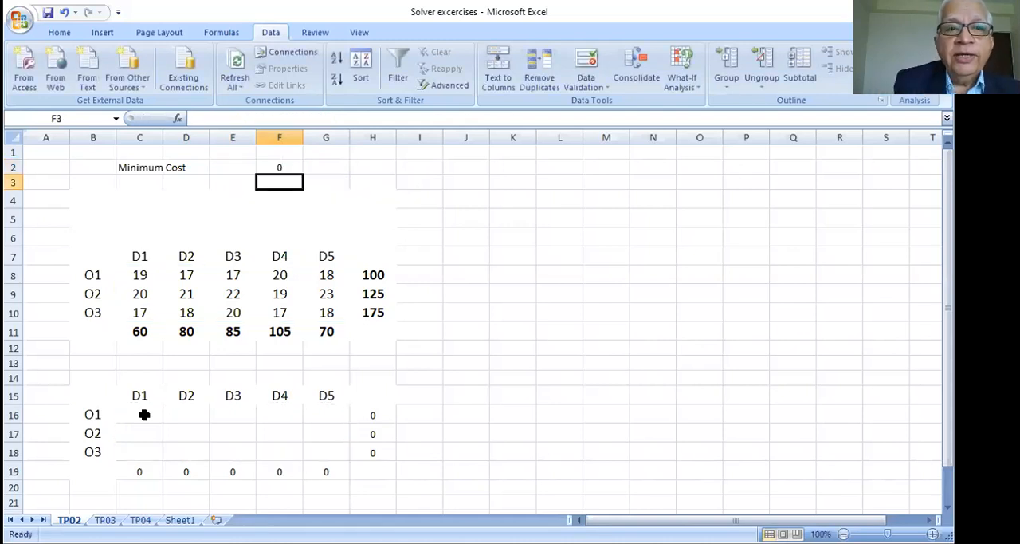
{"action": "left_click", "coordinate": [276, 167]}
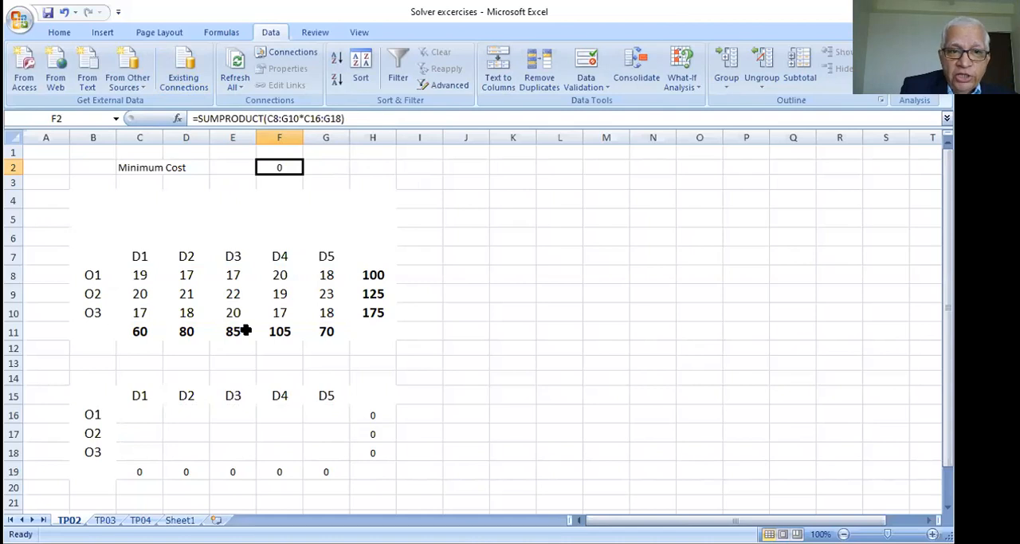
{"action": "left_click", "coordinate": [244, 455]}
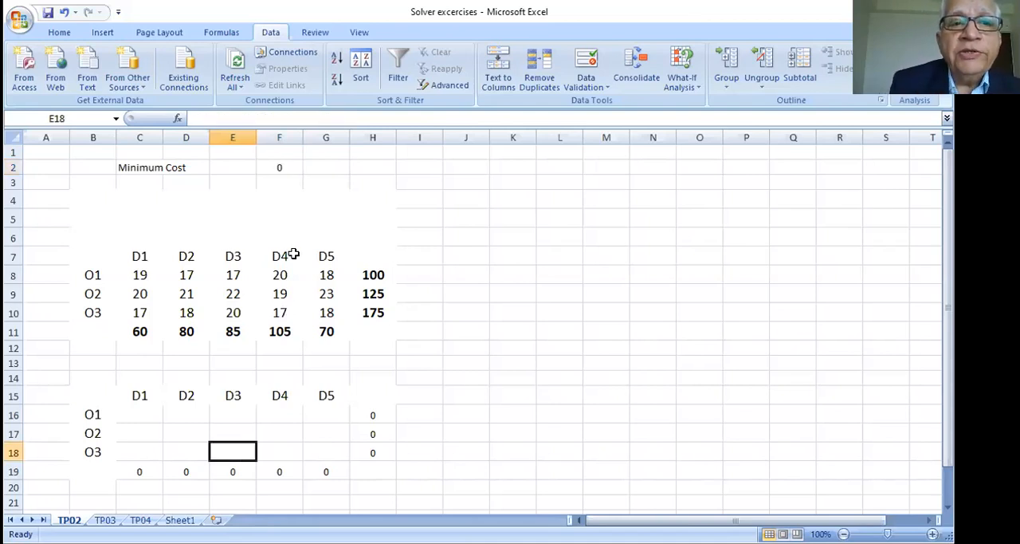
Step: Open Solver with F2 as the target cell, uncover the tables behind its dialog, and set the objective to Min
{"action": "left_click", "coordinate": [279, 168]}
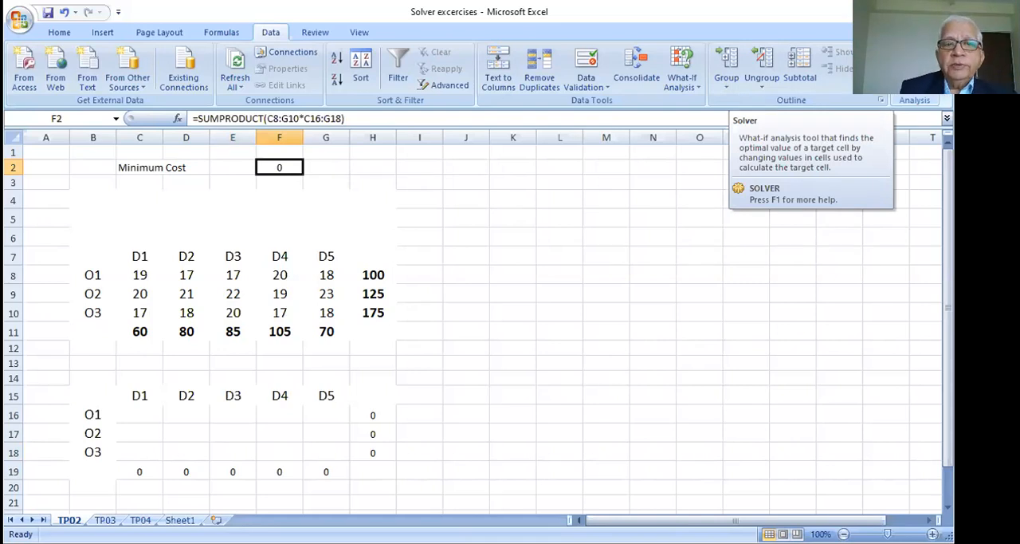
{"action": "left_click", "coordinate": [914, 56]}
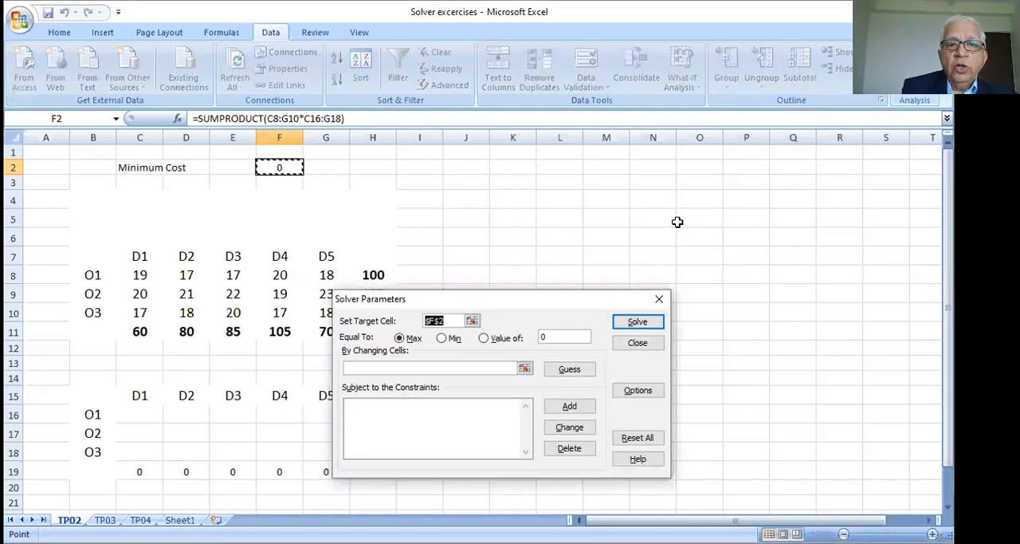
{"action": "left_click_drag", "start_coordinate": [554, 305], "coordinate": [669, 214]}
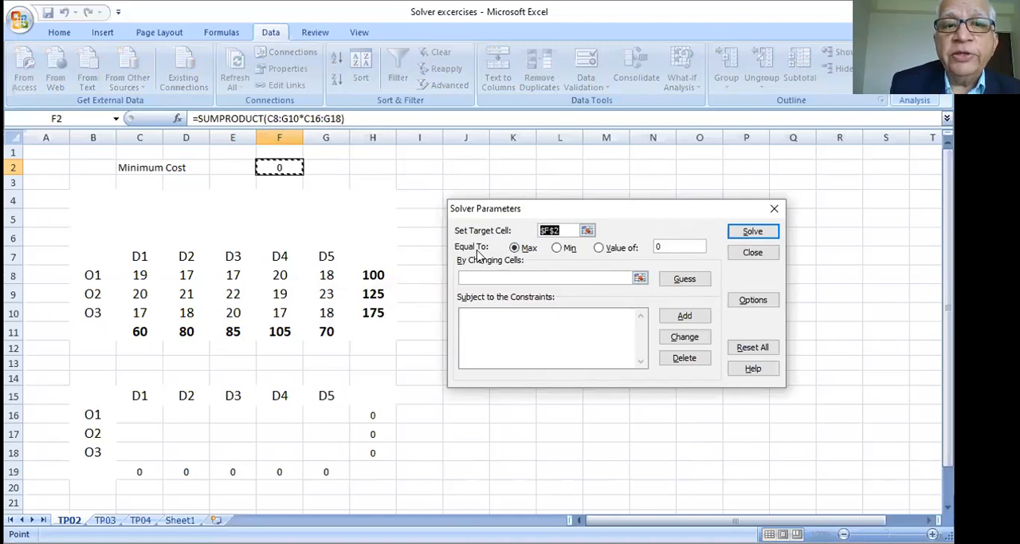
{"action": "left_click", "coordinate": [558, 248]}
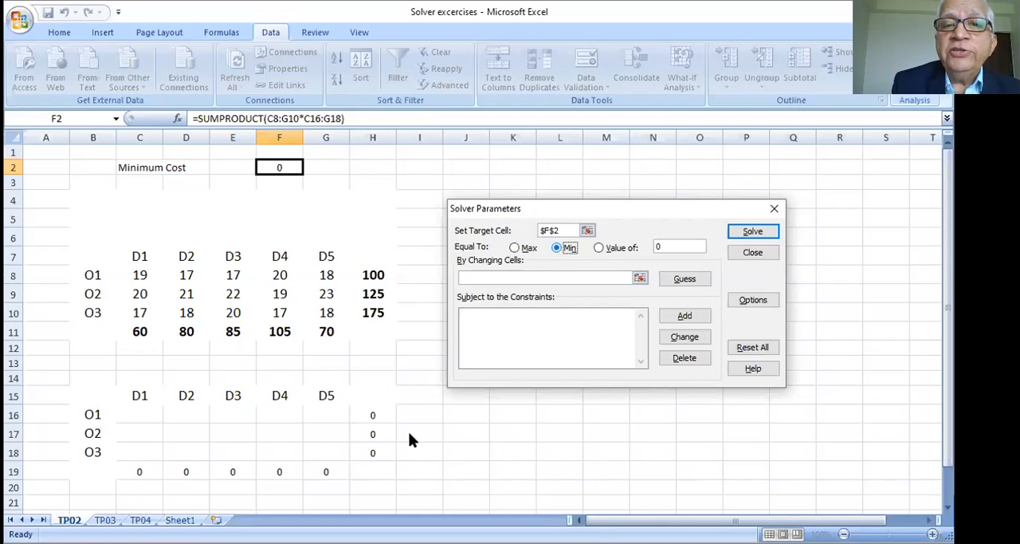
Step: Set Solver's changing cells to the allocation range $C$16:$G$18
{"action": "left_click", "coordinate": [483, 275]}
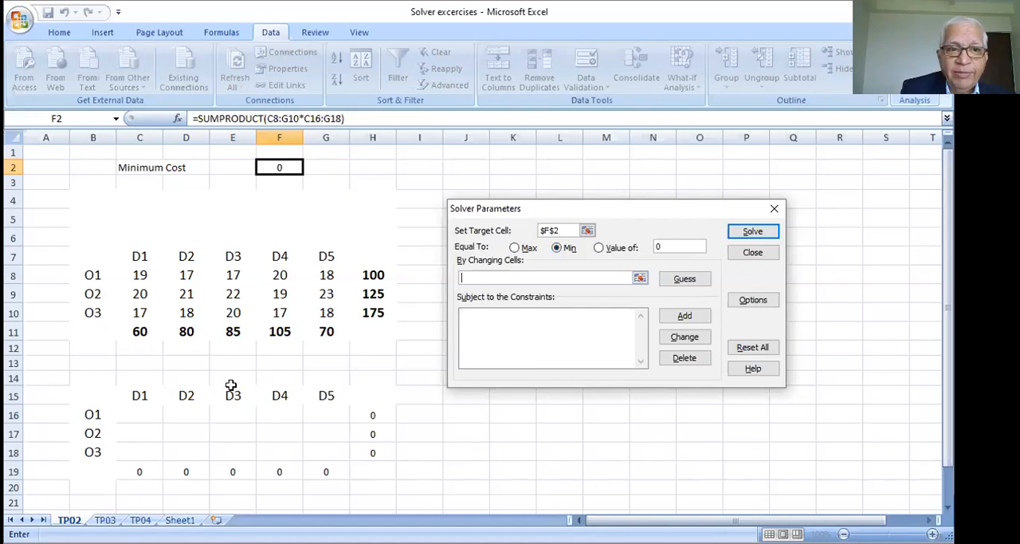
{"action": "left_click", "coordinate": [463, 277]}
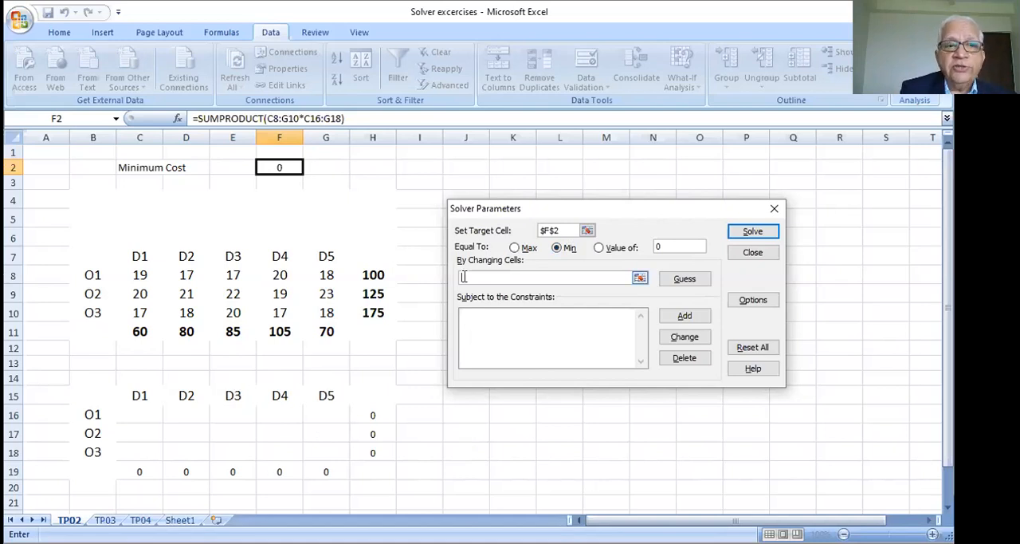
{"action": "left_click", "coordinate": [149, 416]}
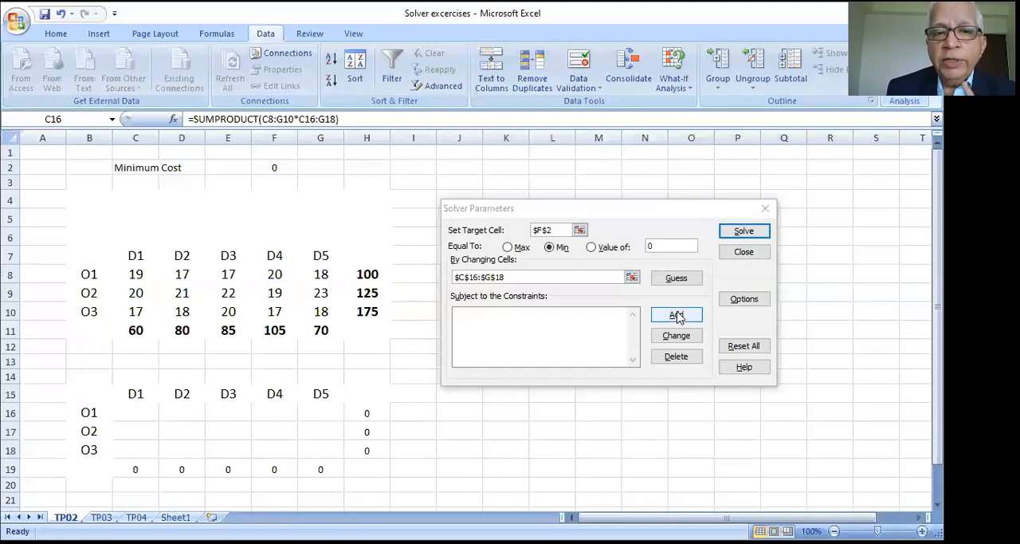
Step: Add a Solver constraint making the O1 row total $H$16 equal to its supply in $H$8
{"action": "left_click", "coordinate": [362, 413]}
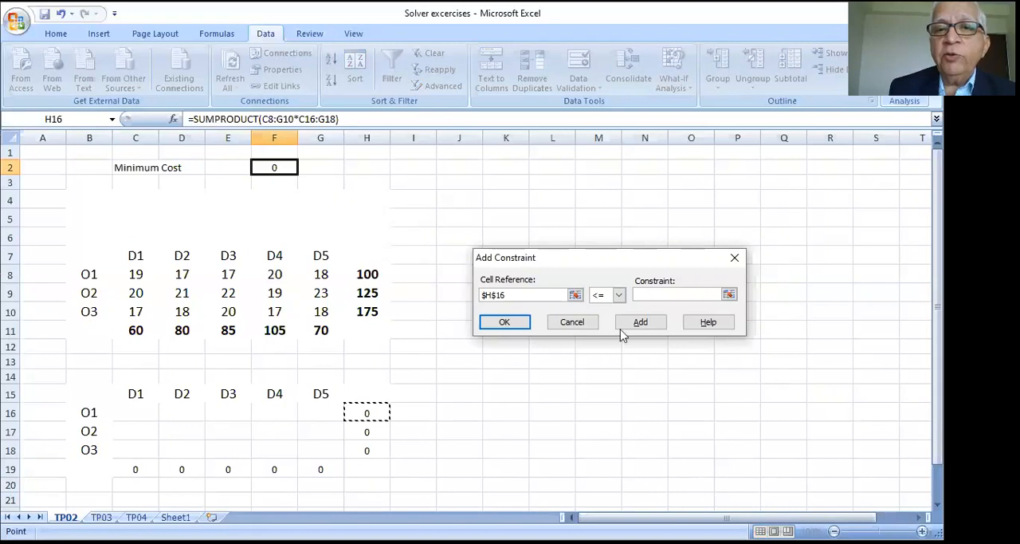
{"action": "left_click", "coordinate": [620, 295]}
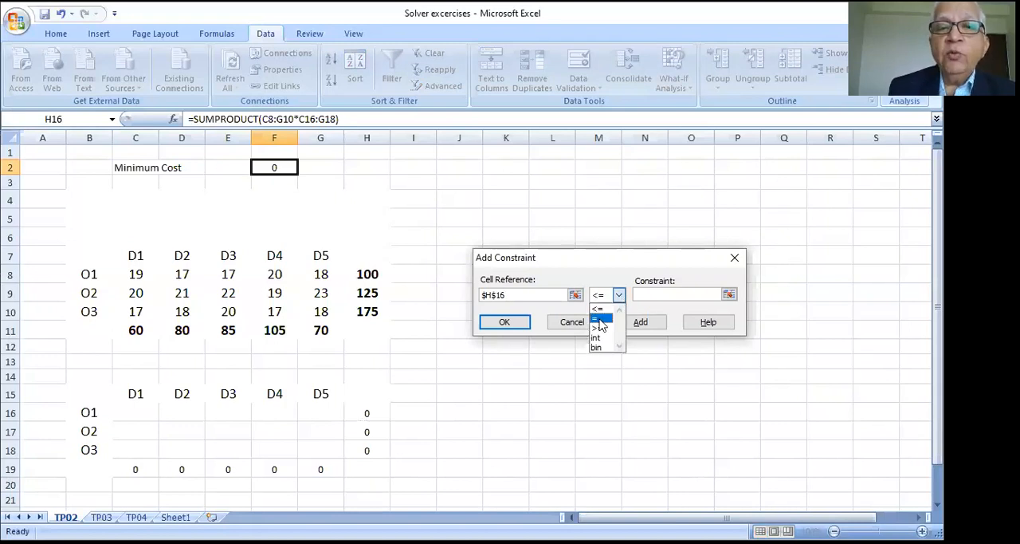
{"action": "left_click", "coordinate": [598, 319]}
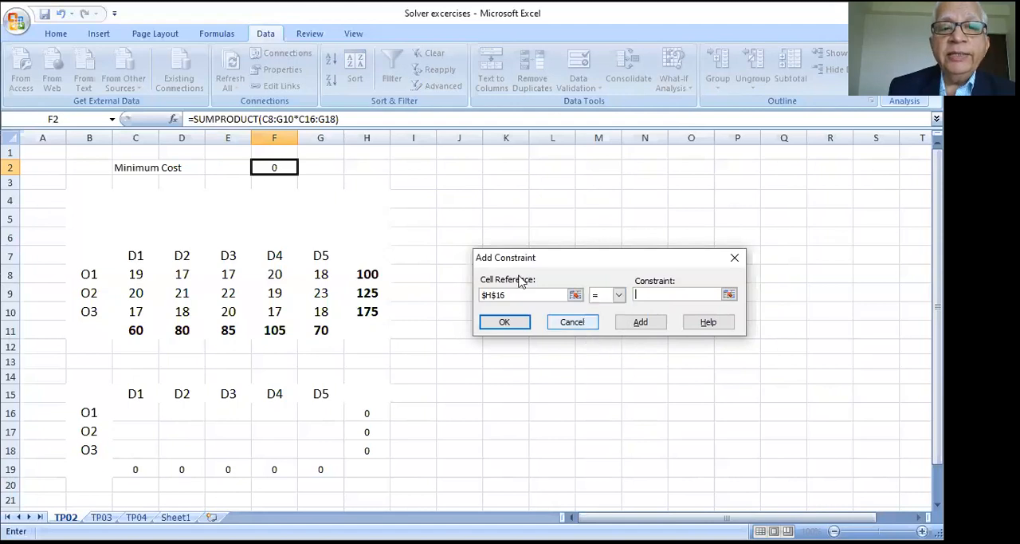
{"action": "left_click", "coordinate": [363, 275]}
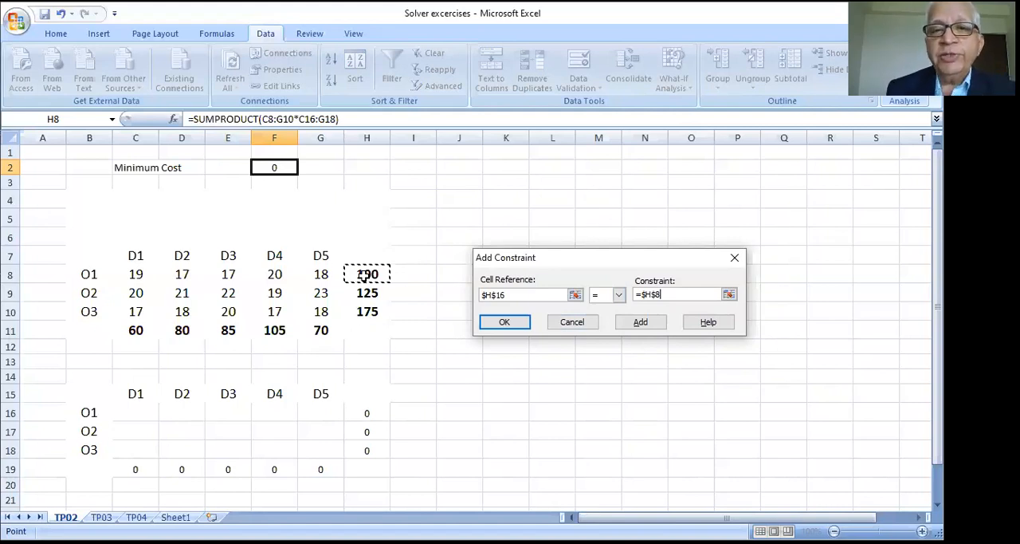
{"action": "left_click", "coordinate": [649, 325]}
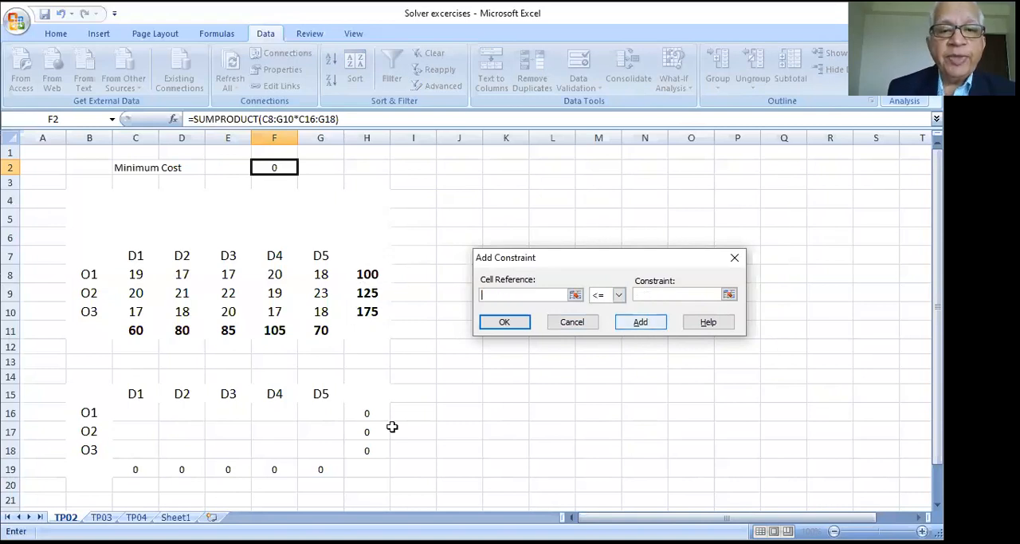
Step: Add a Solver constraint making the O2 row total $H$17 equal to its supply in $H$9
{"action": "left_click", "coordinate": [365, 431]}
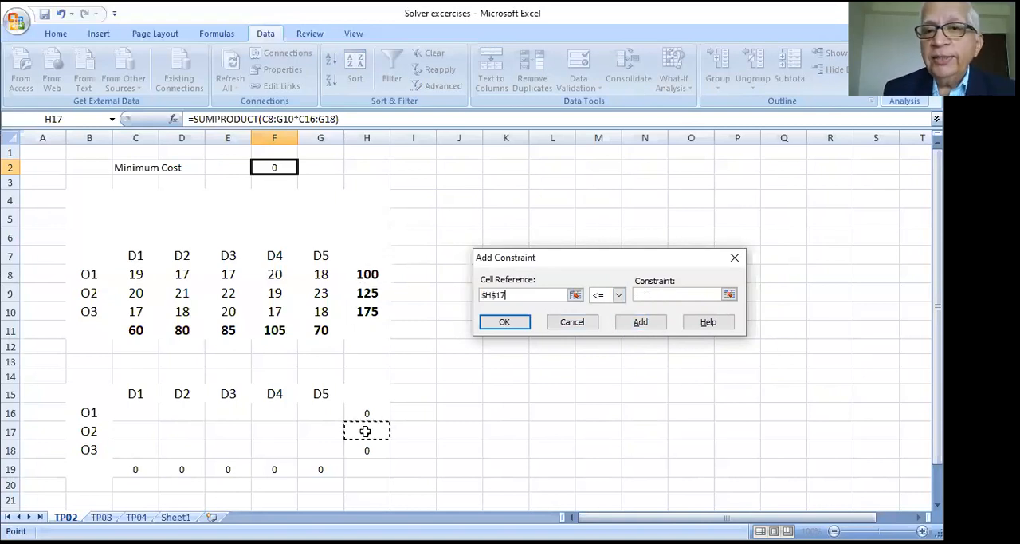
{"action": "left_click", "coordinate": [618, 295]}
{"action": "left_click", "coordinate": [600, 322]}
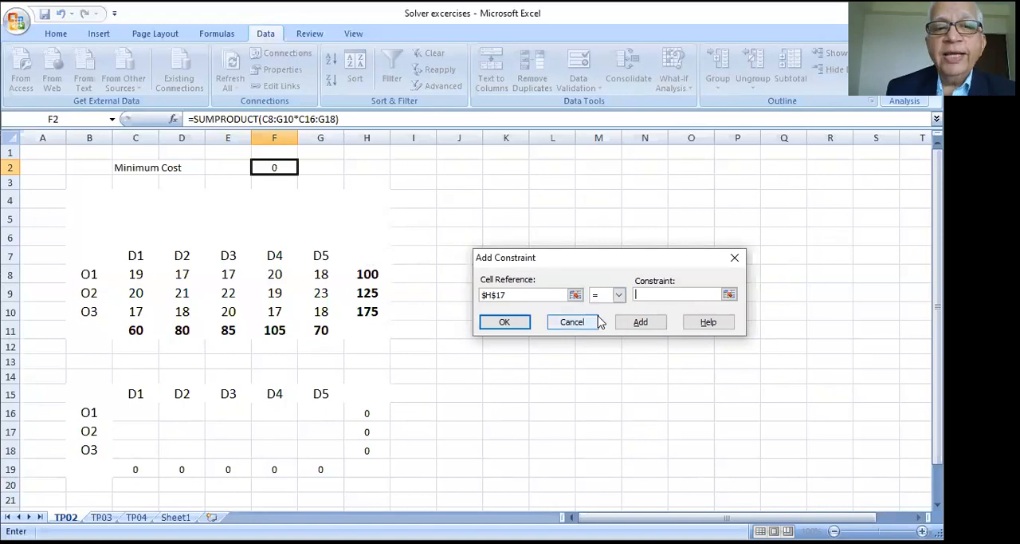
{"action": "left_click", "coordinate": [367, 292]}
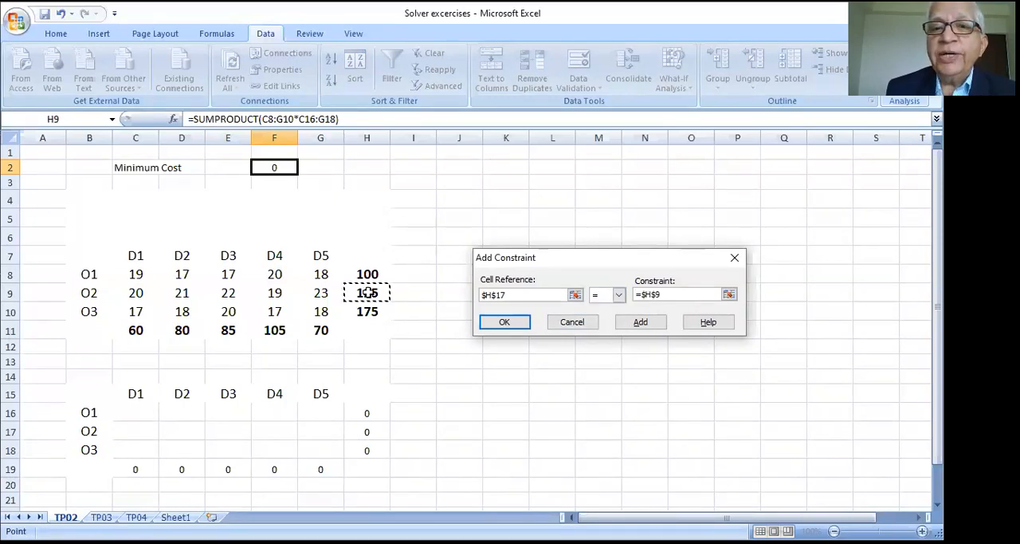
{"action": "left_click", "coordinate": [642, 325]}
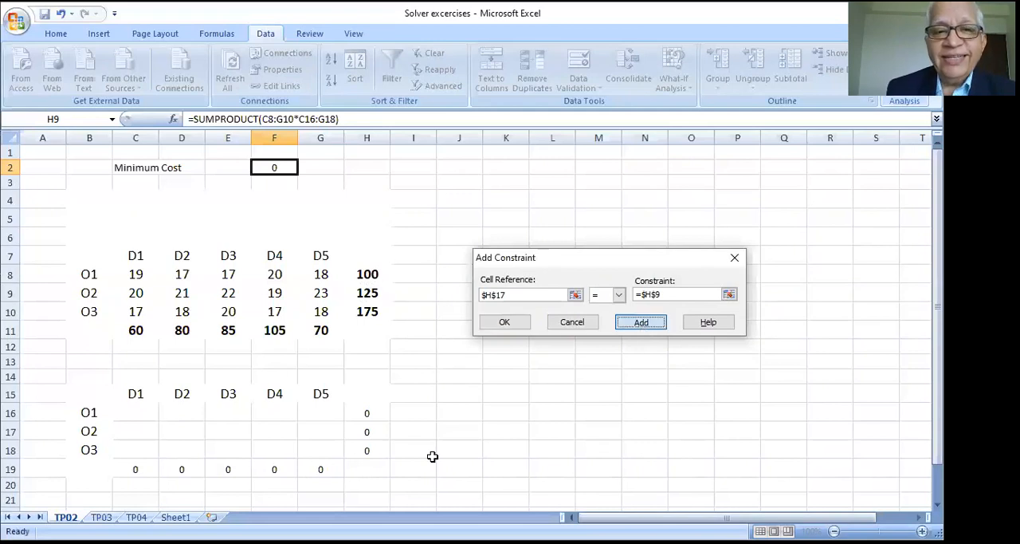
Step: Add a Solver constraint making the O3 row total $H$18 equal to its supply in $H$10
{"action": "left_click", "coordinate": [363, 449]}
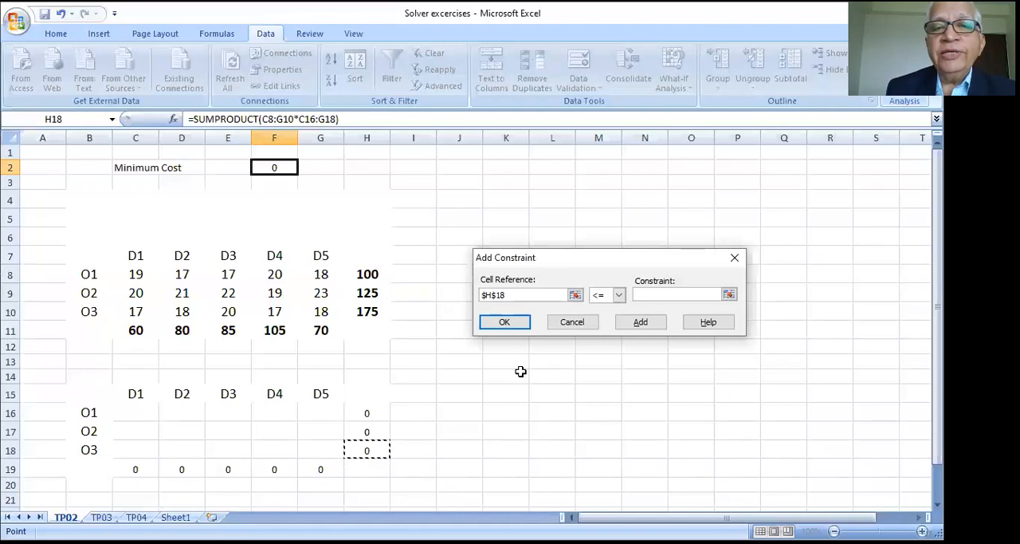
{"action": "left_click", "coordinate": [620, 294]}
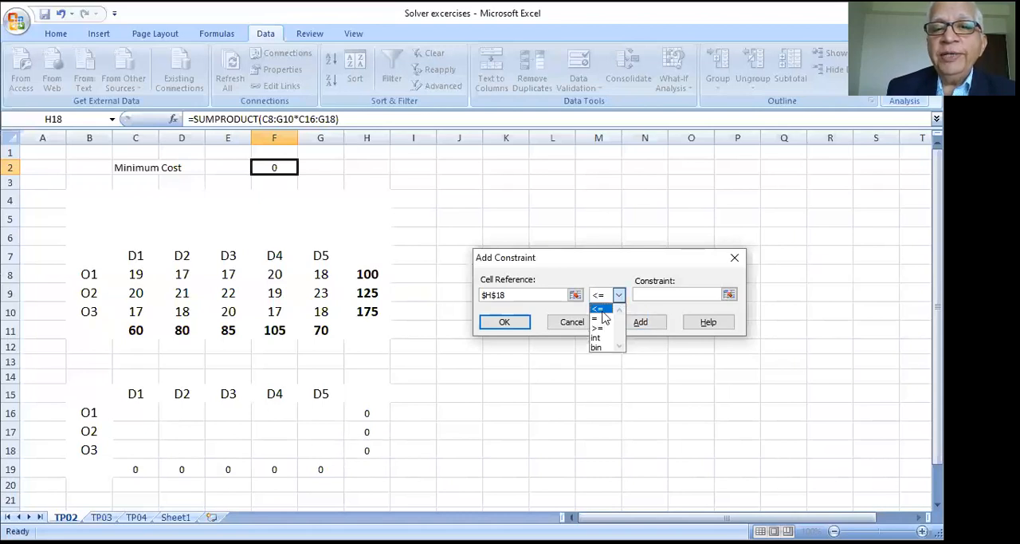
{"action": "left_click", "coordinate": [600, 319]}
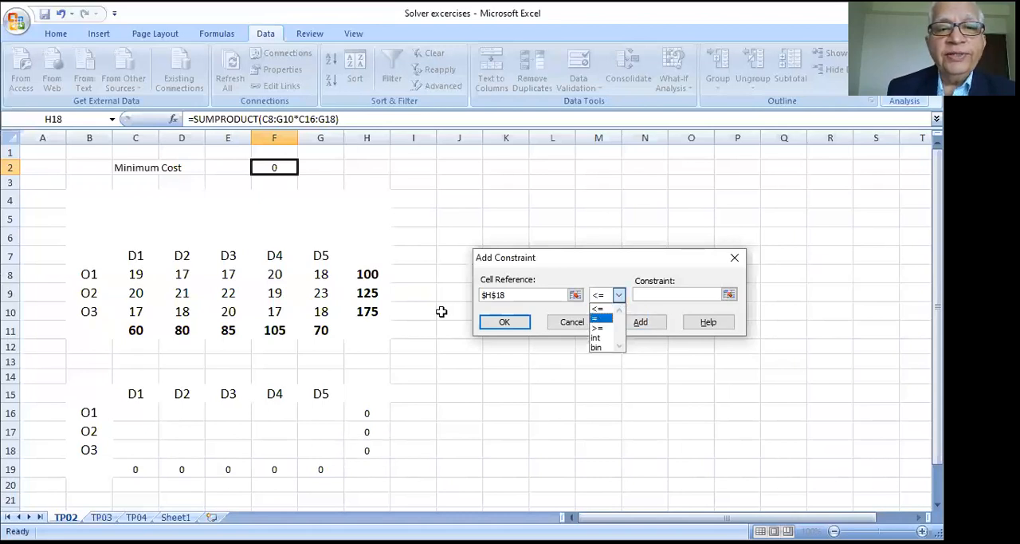
{"action": "left_click", "coordinate": [370, 311]}
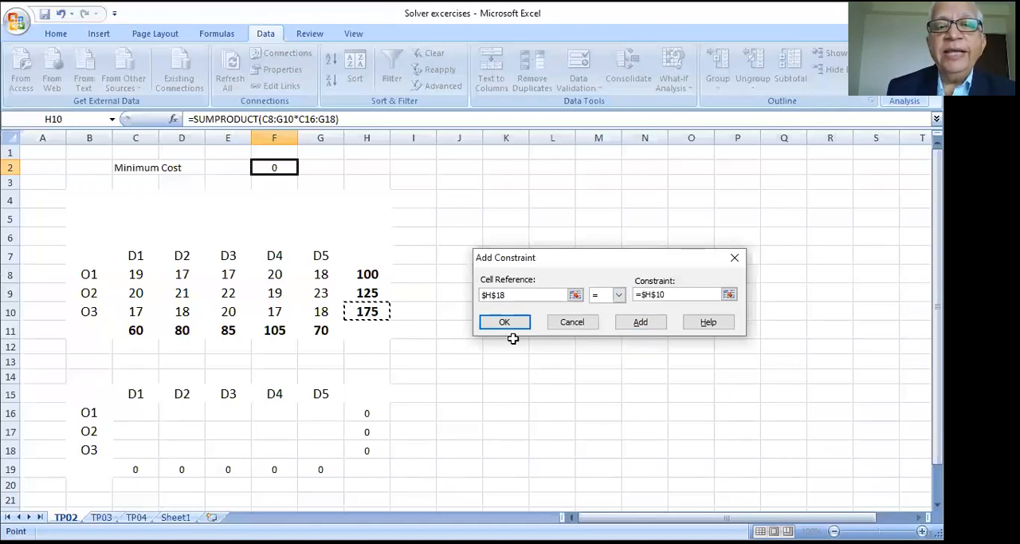
{"action": "left_click", "coordinate": [650, 325]}
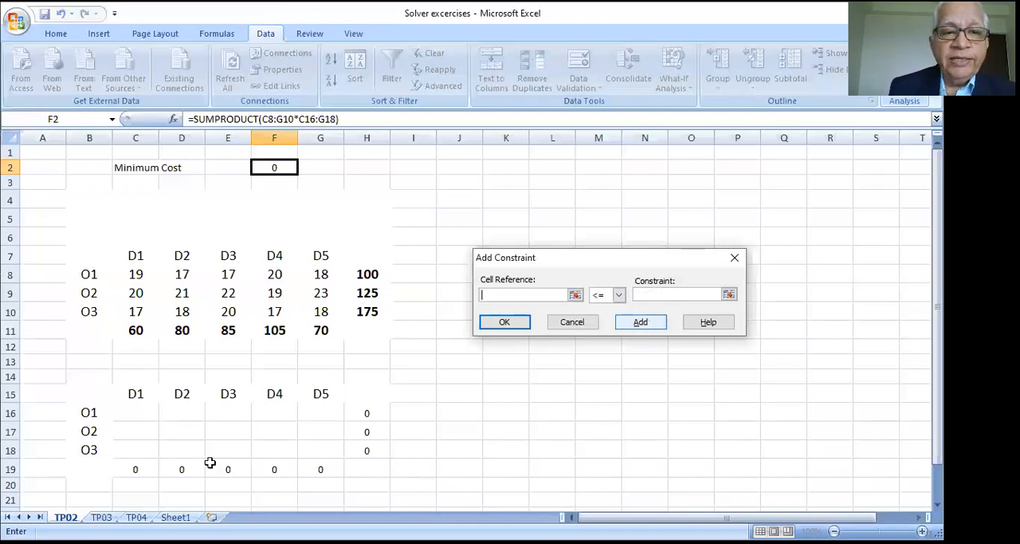
Step: Add a Solver constraint making the D1 column total $C$19 equal to its demand in $C$11
{"action": "left_click", "coordinate": [136, 469]}
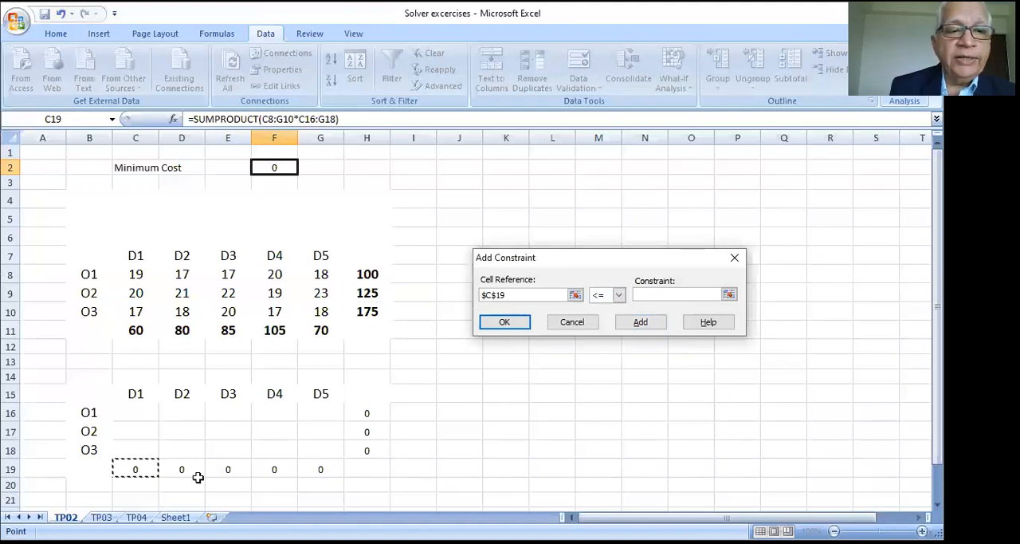
{"action": "left_click", "coordinate": [620, 295]}
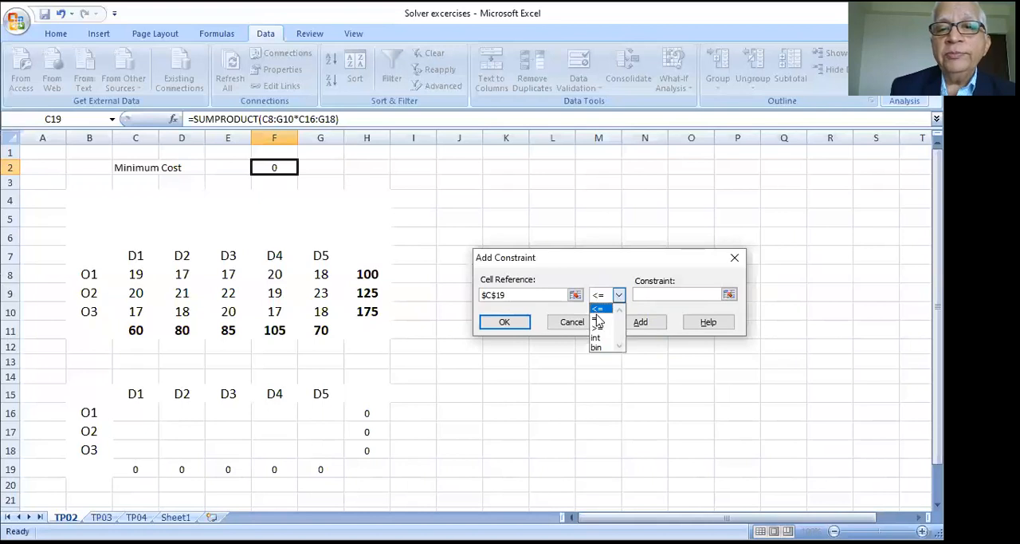
{"action": "left_click", "coordinate": [598, 318]}
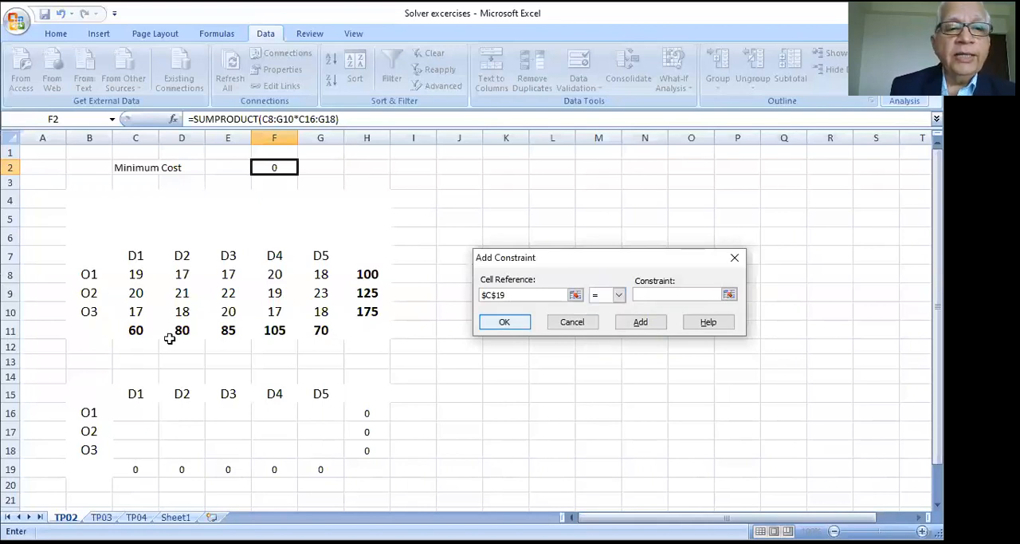
{"action": "left_click", "coordinate": [132, 333]}
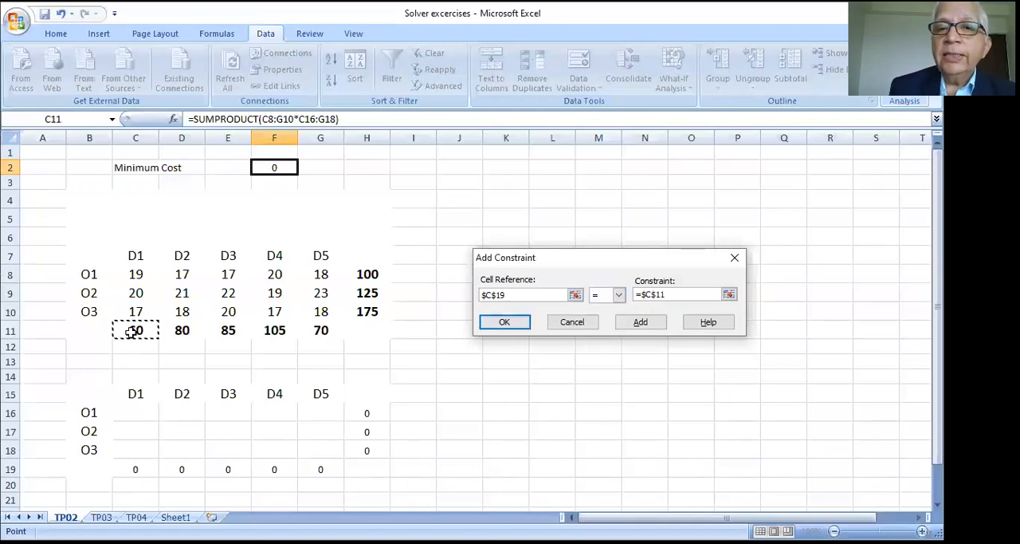
{"action": "left_click", "coordinate": [656, 329]}
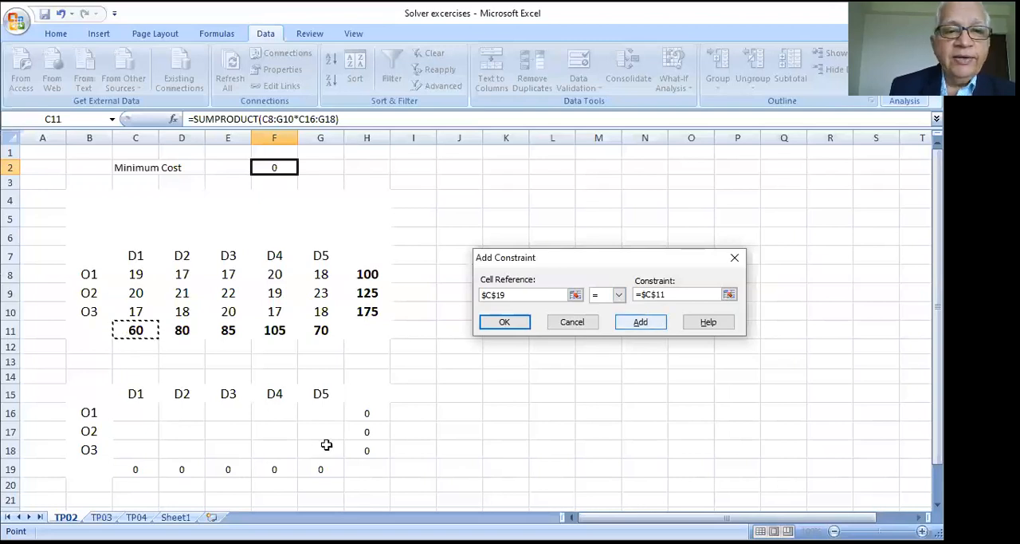
Step: Add a Solver constraint making the D2 column total $D$19 equal to its demand in $D$11
{"action": "left_click", "coordinate": [182, 469]}
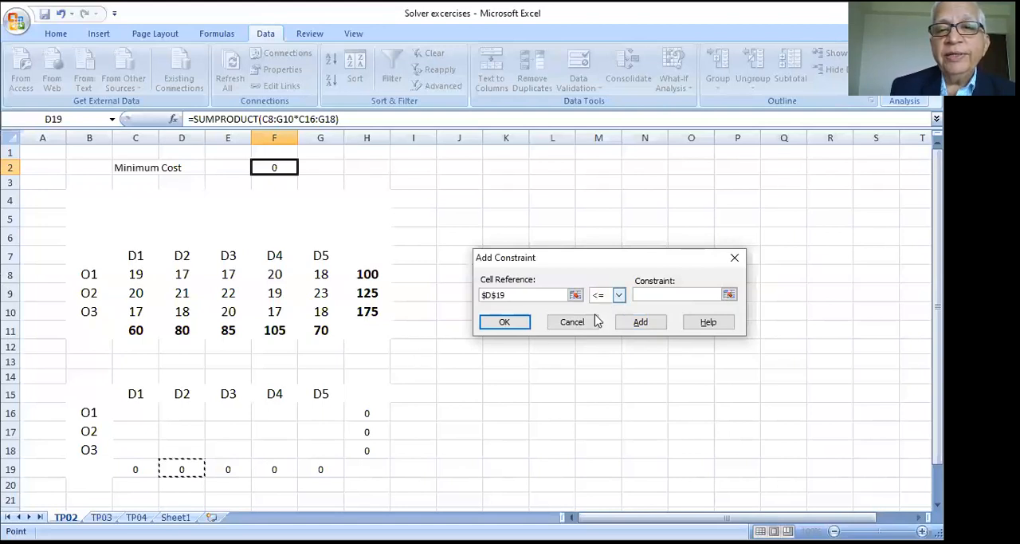
{"action": "left_click", "coordinate": [599, 295]}
{"action": "left_click", "coordinate": [596, 318]}
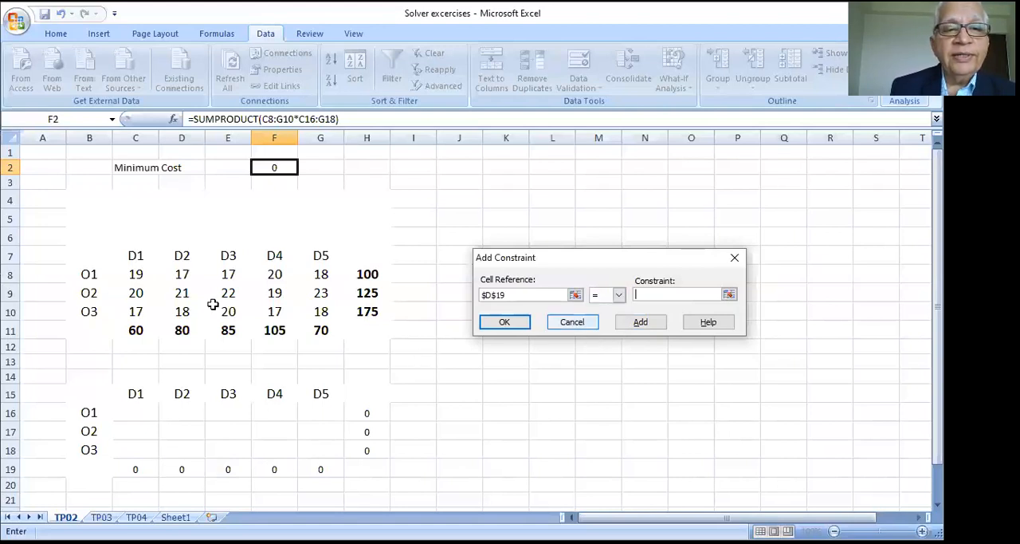
{"action": "left_click", "coordinate": [181, 331]}
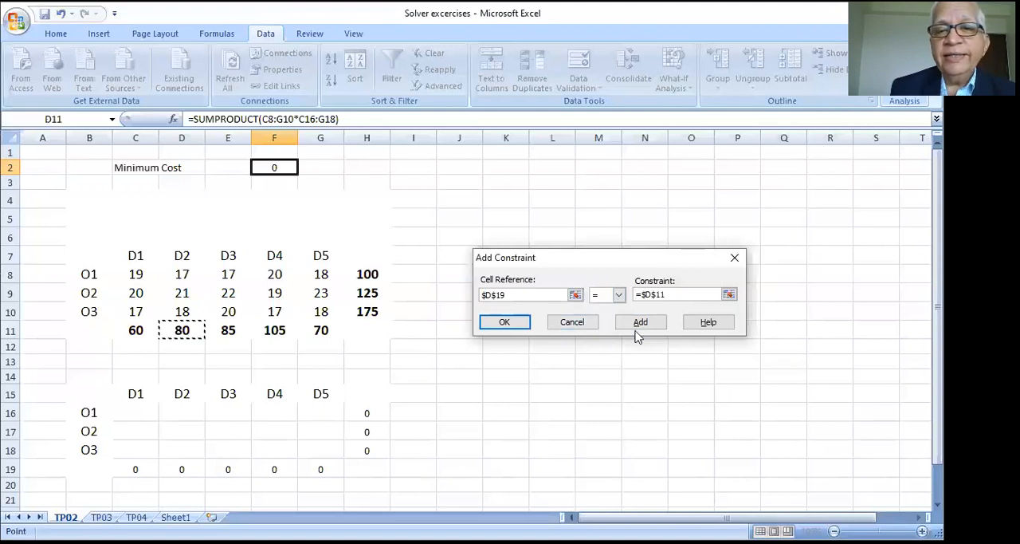
{"action": "left_click", "coordinate": [627, 322]}
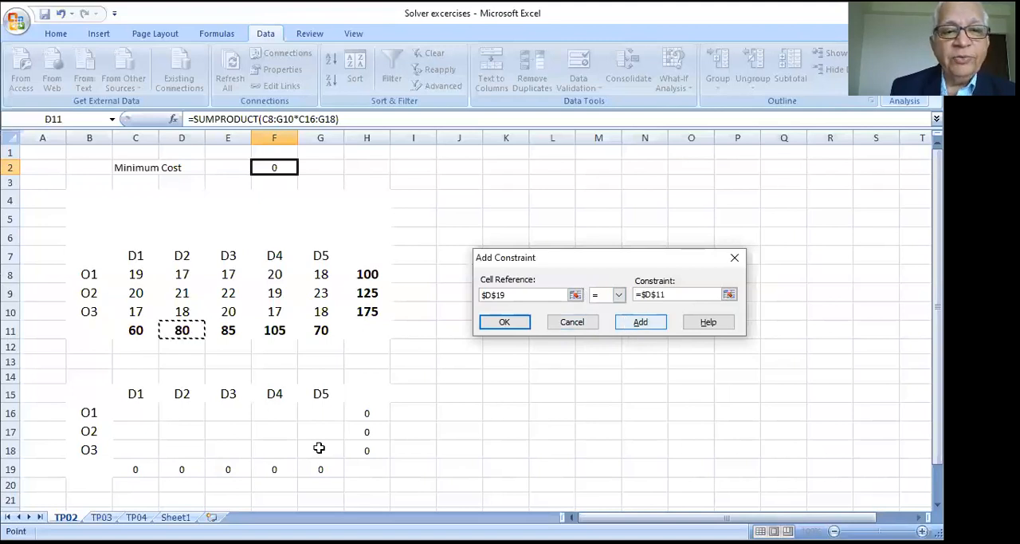
Step: Add a Solver constraint making the D3 column total $E$19 equal to its demand in $E$11
{"action": "left_click", "coordinate": [230, 466]}
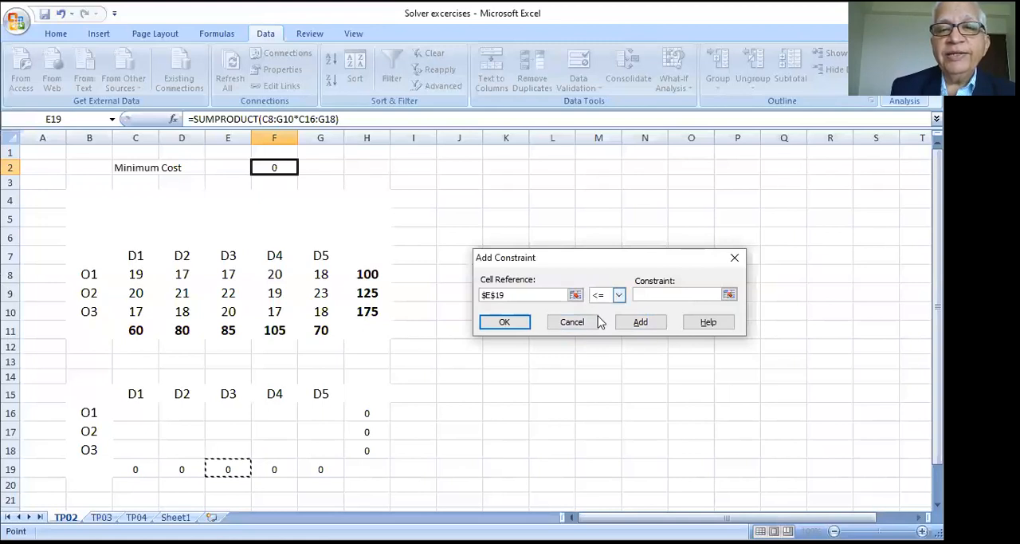
{"action": "left_click", "coordinate": [228, 330]}
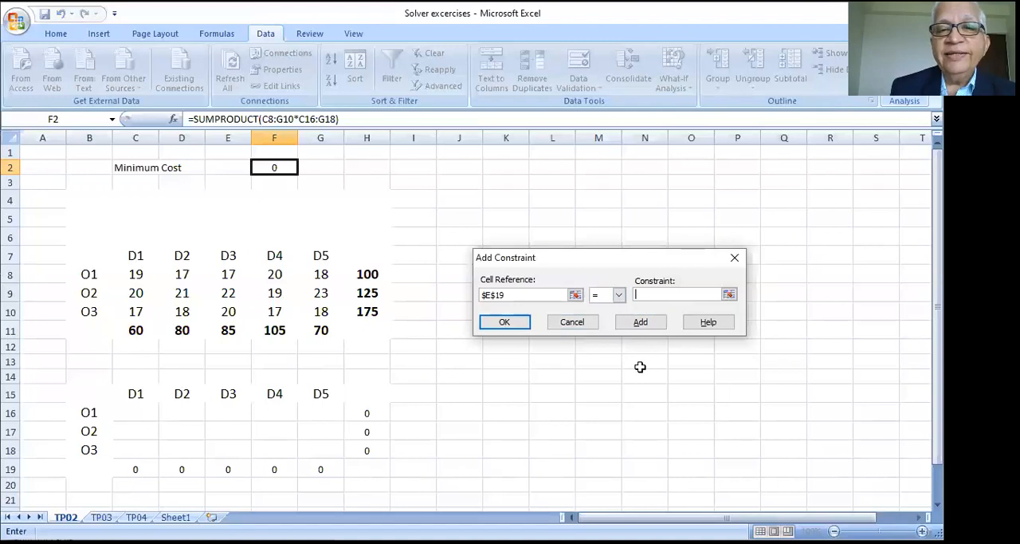
{"action": "left_click", "coordinate": [641, 322]}
Step: Add a Solver constraint making the D4 column total $F$19 equal to its demand in $F$11
{"action": "left_click", "coordinate": [276, 470]}
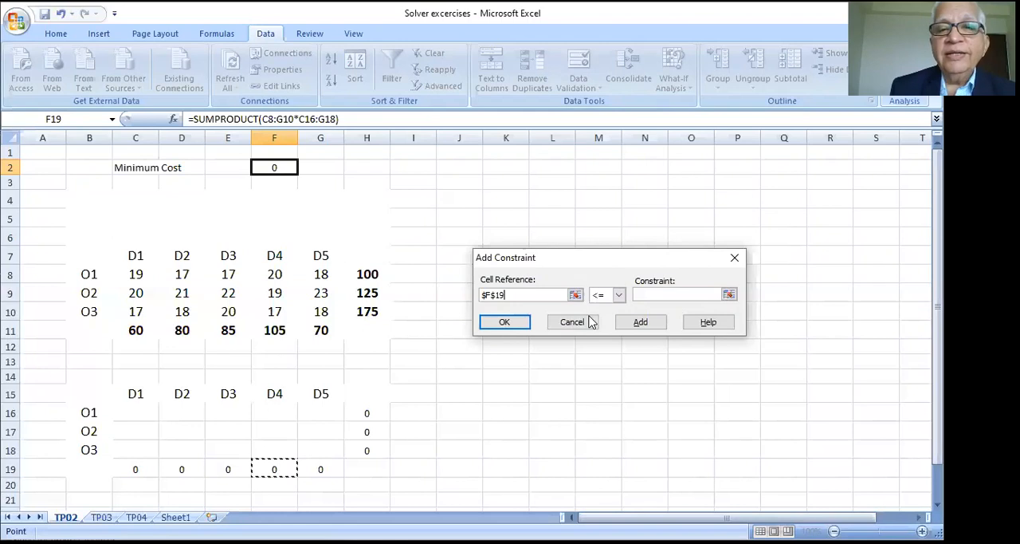
{"action": "left_click", "coordinate": [620, 295]}
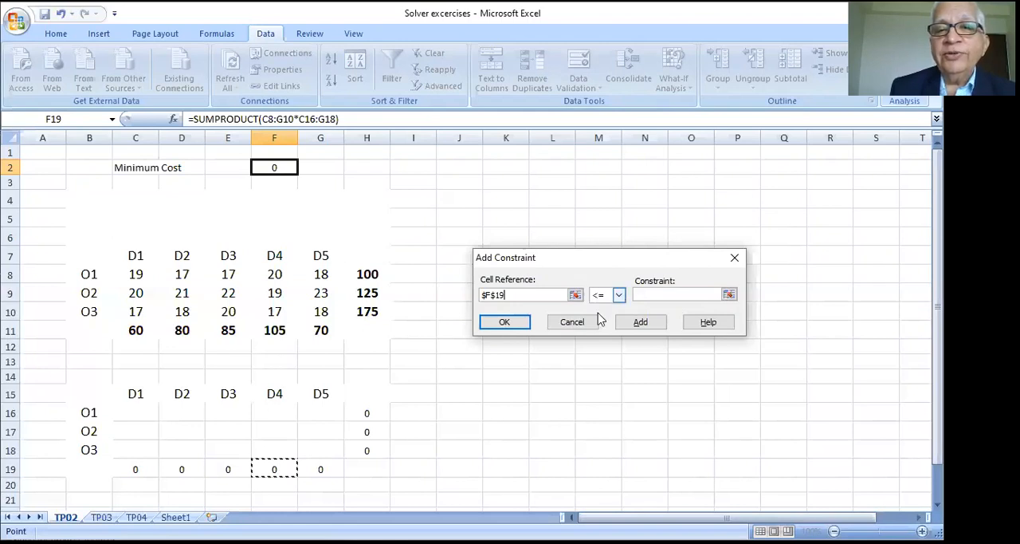
{"action": "left_click", "coordinate": [600, 321]}
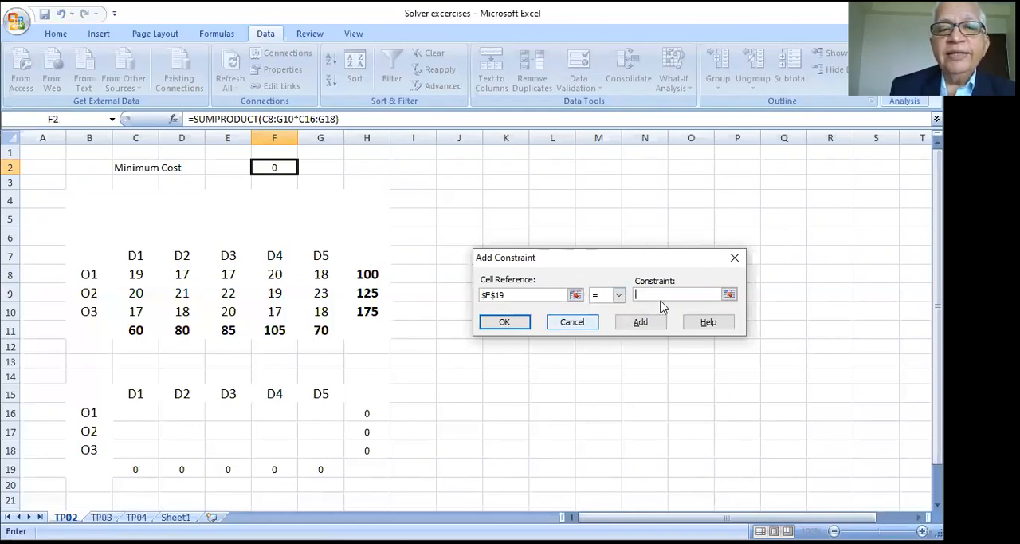
{"action": "left_click", "coordinate": [275, 330]}
{"action": "left_click", "coordinate": [641, 322]}
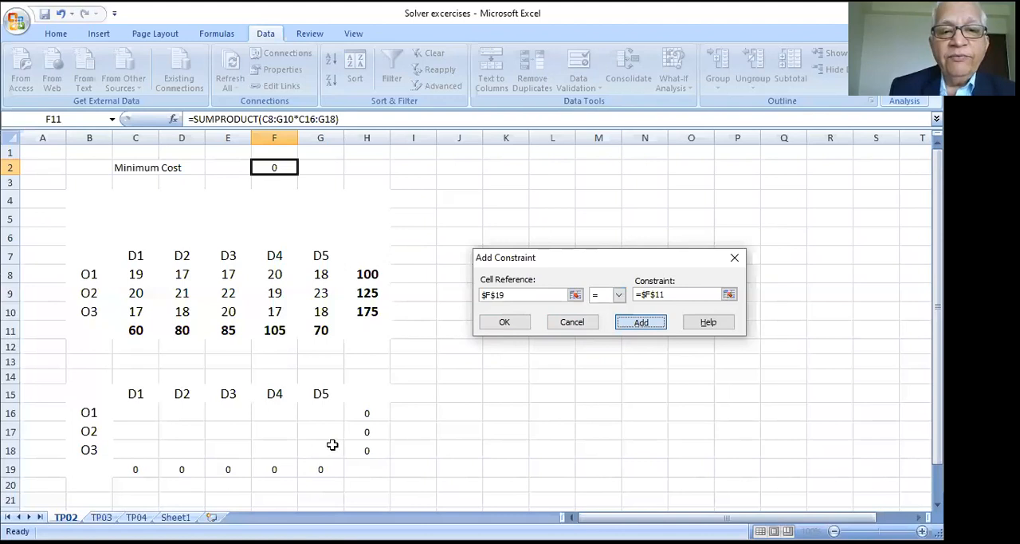
Step: Add the final Solver constraint making the D5 column total $G$19 equal to its demand in $G$11, and finish adding constraints
{"action": "left_click", "coordinate": [325, 469]}
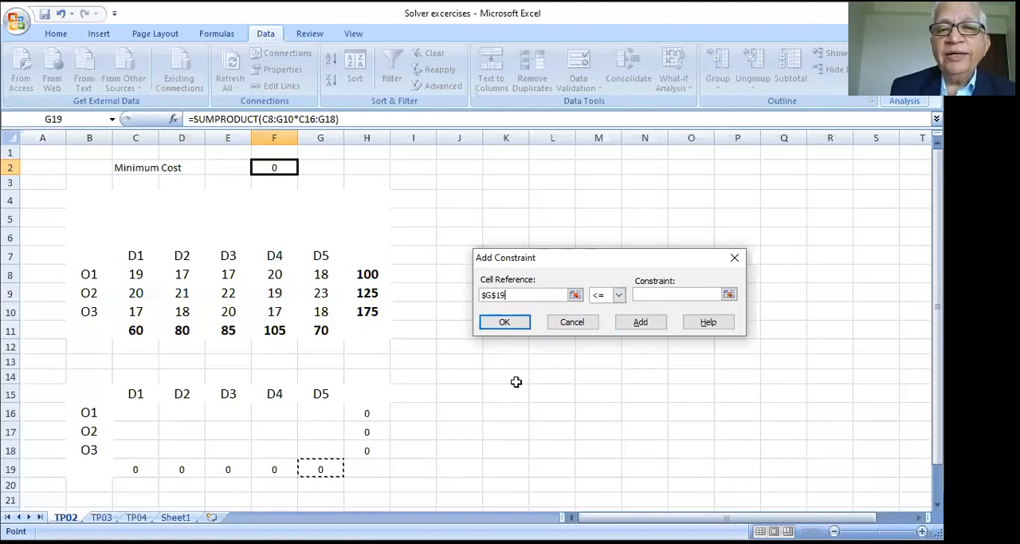
{"action": "left_click", "coordinate": [619, 295]}
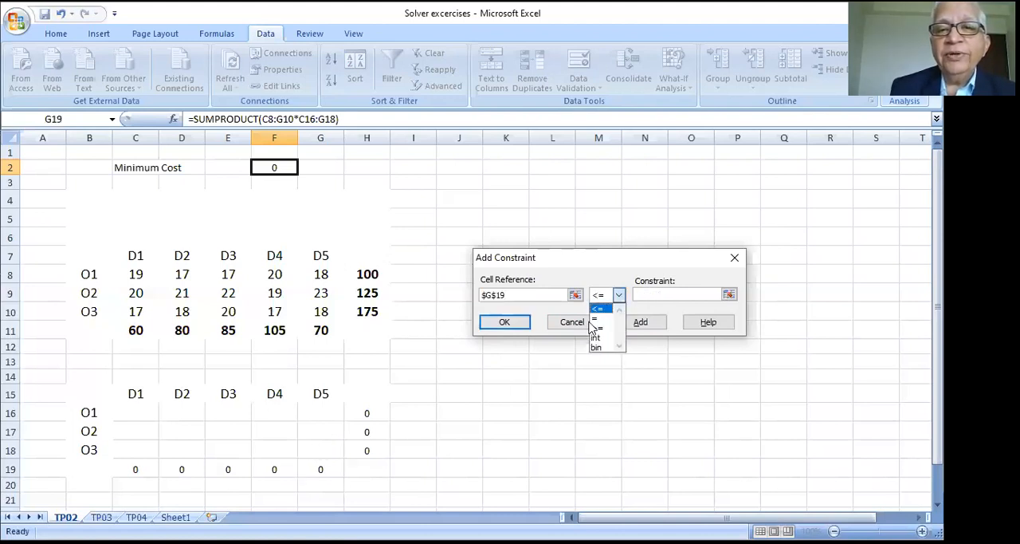
{"action": "left_click", "coordinate": [593, 319]}
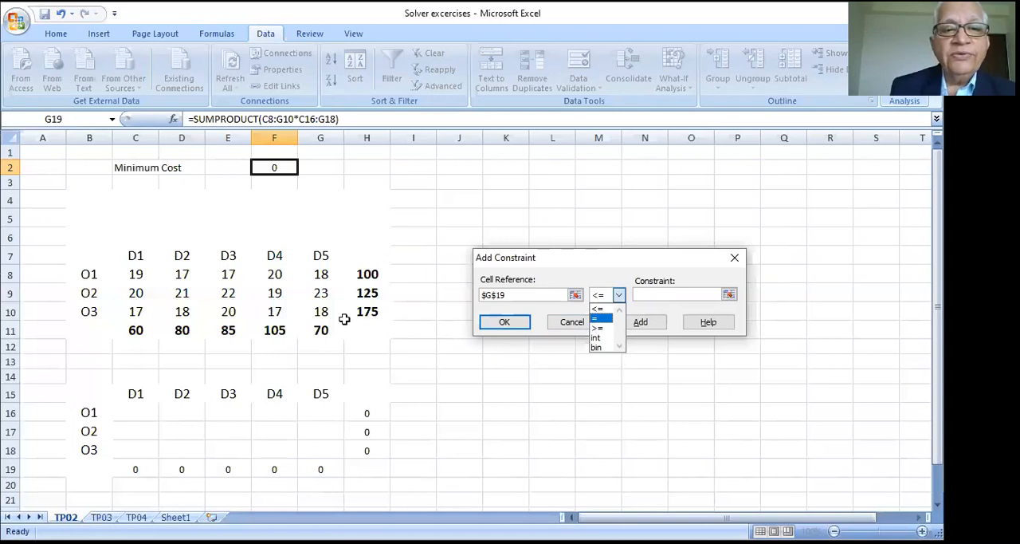
{"action": "left_click", "coordinate": [314, 330]}
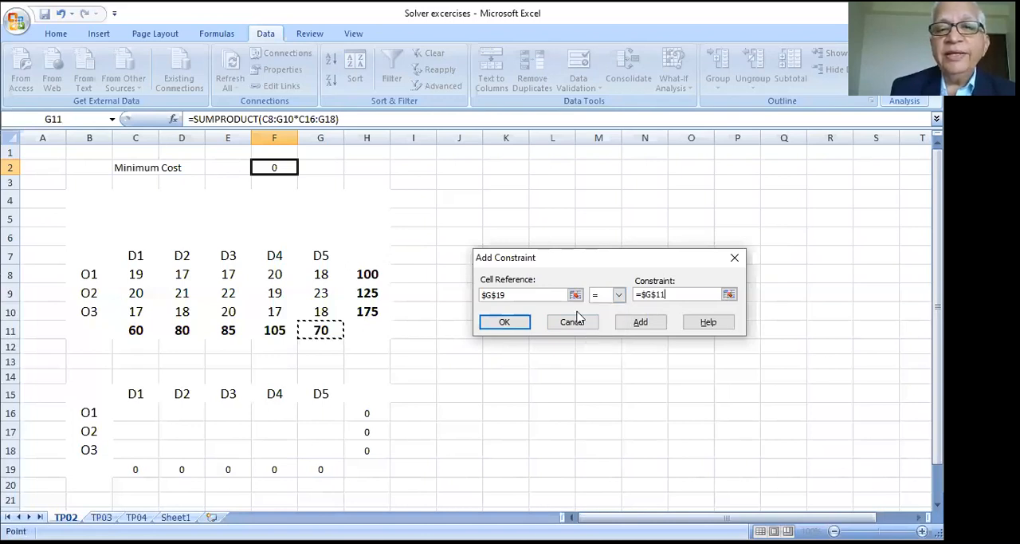
{"action": "left_click", "coordinate": [504, 322]}
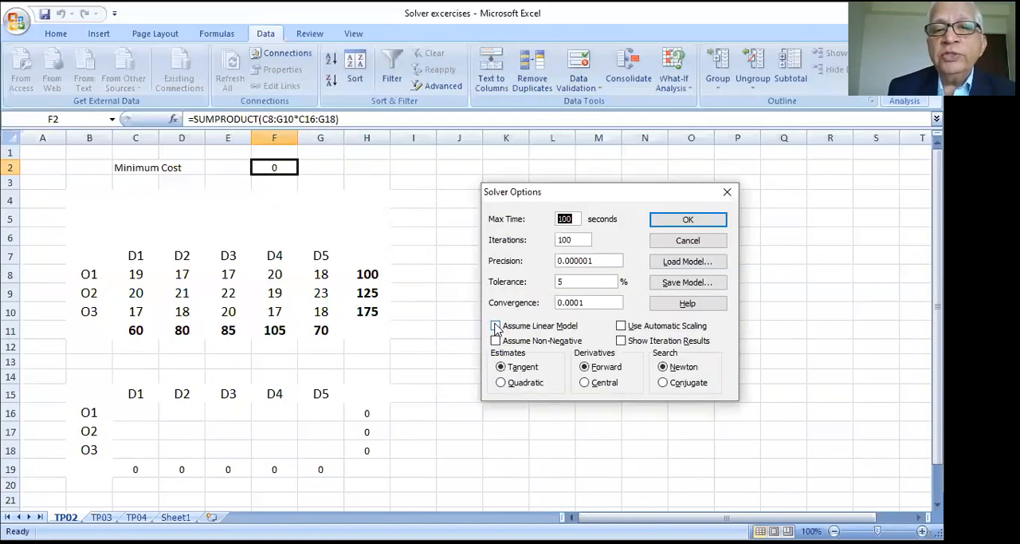
Step: Enable Assume Linear Model and Assume Non-Negative in the Solver options and accept them
{"action": "left_click", "coordinate": [496, 326]}
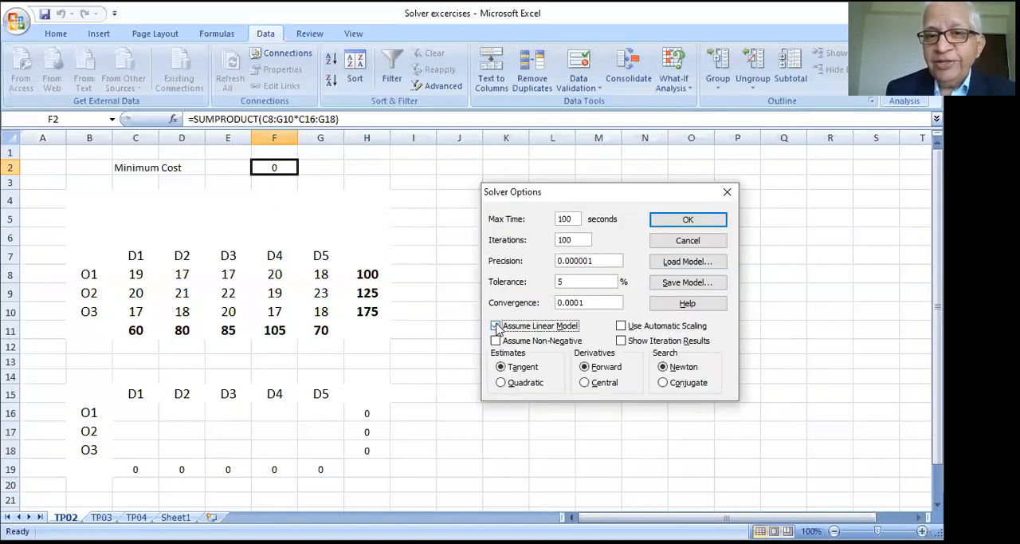
{"action": "left_click", "coordinate": [496, 326]}
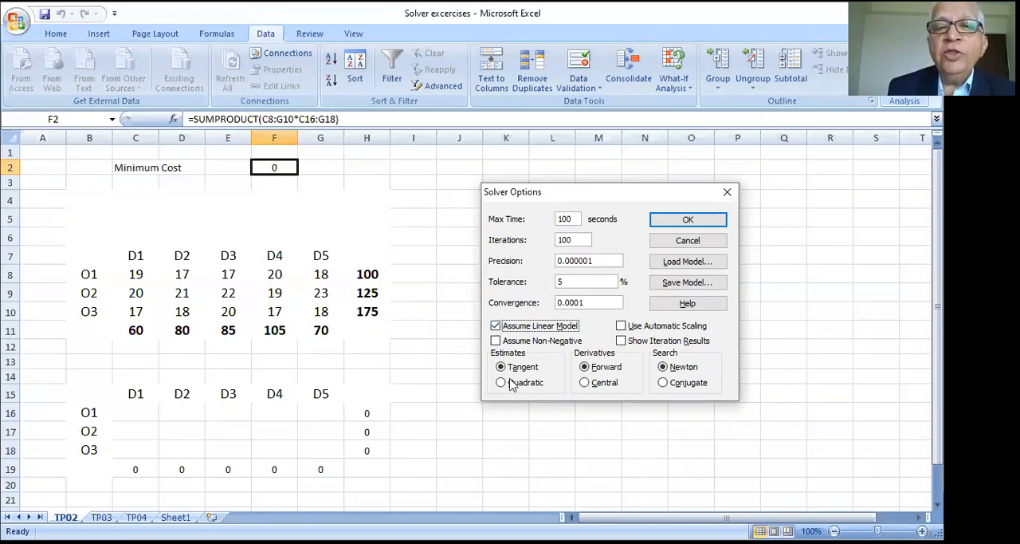
{"action": "left_click", "coordinate": [496, 342]}
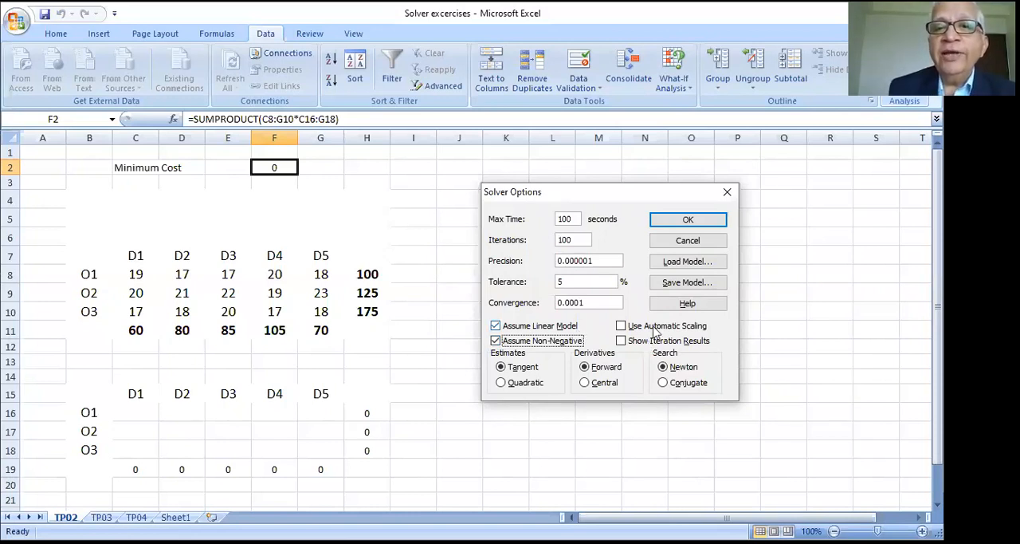
{"action": "left_click", "coordinate": [690, 223]}
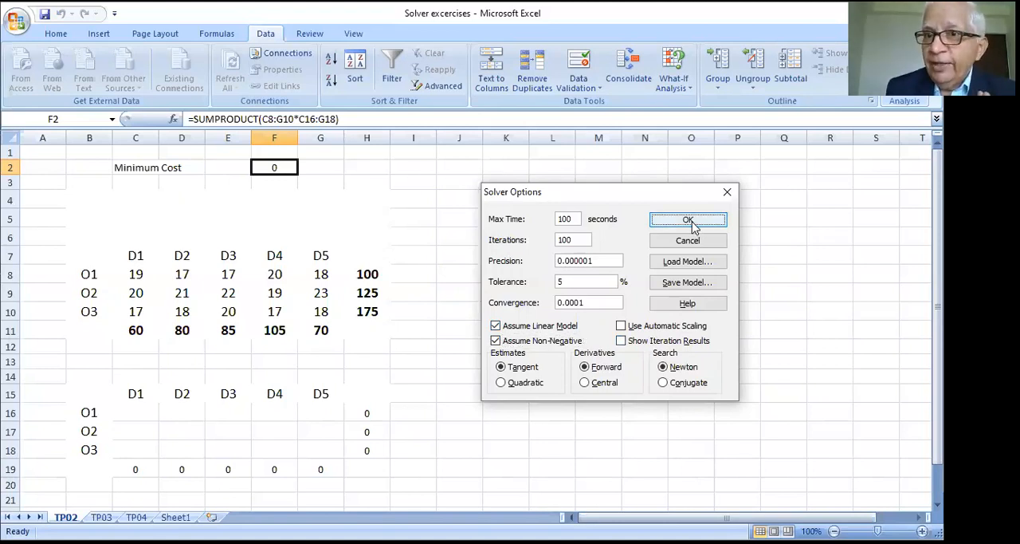
{"action": "left_click", "coordinate": [691, 222]}
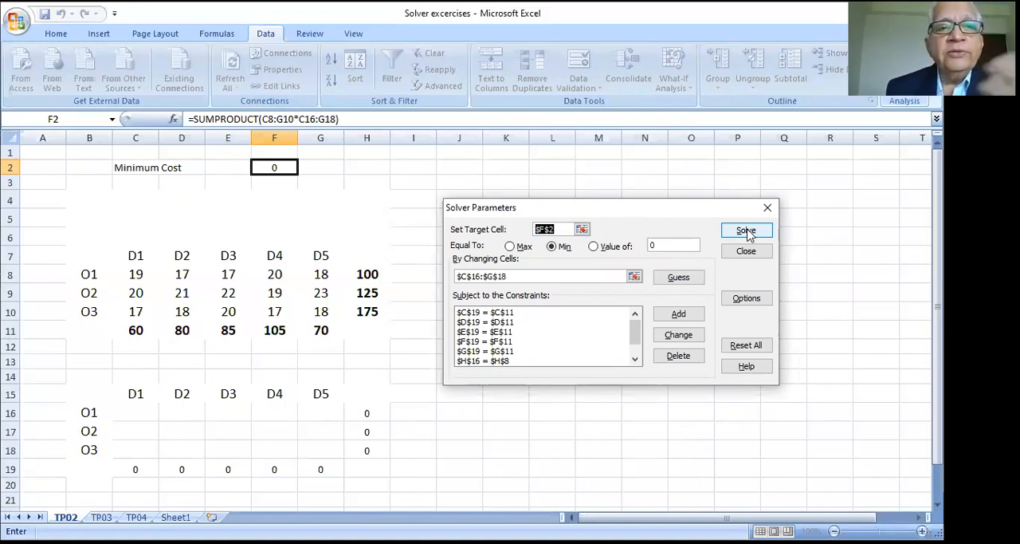
Step: Solve the transportation model, keep the Solver solution and generate only the Answer report
{"action": "left_click", "coordinate": [746, 231]}
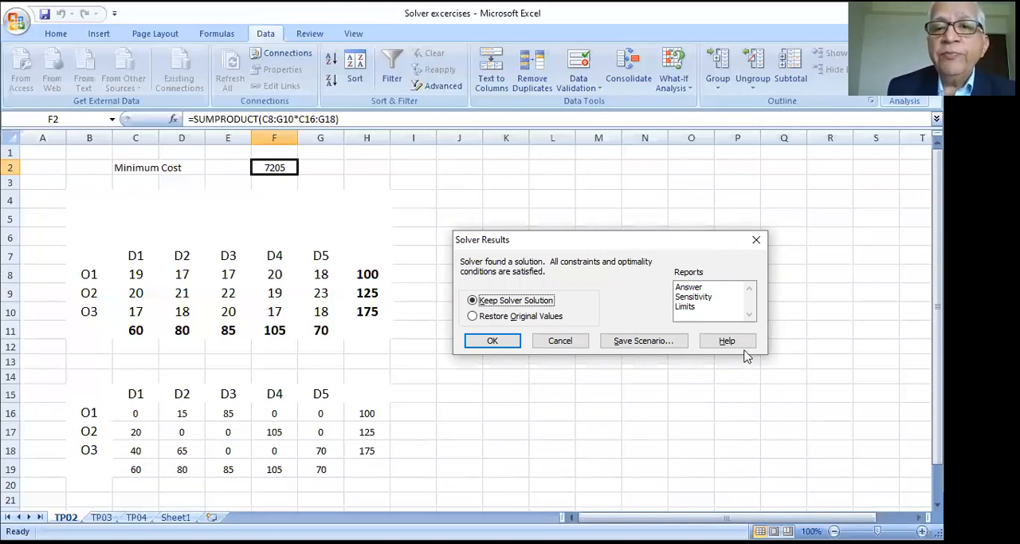
{"action": "left_click", "coordinate": [696, 290]}
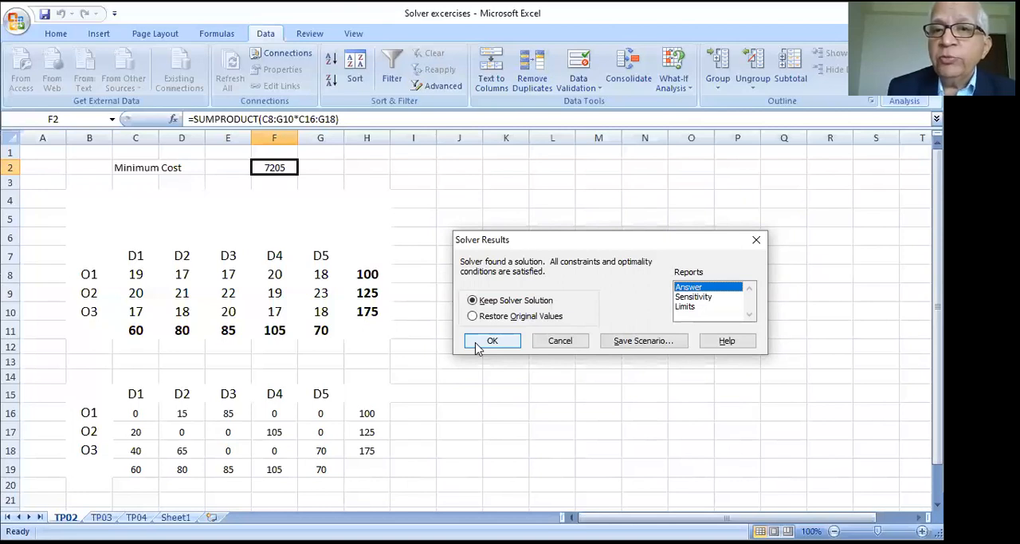
{"action": "left_click", "coordinate": [702, 297]}
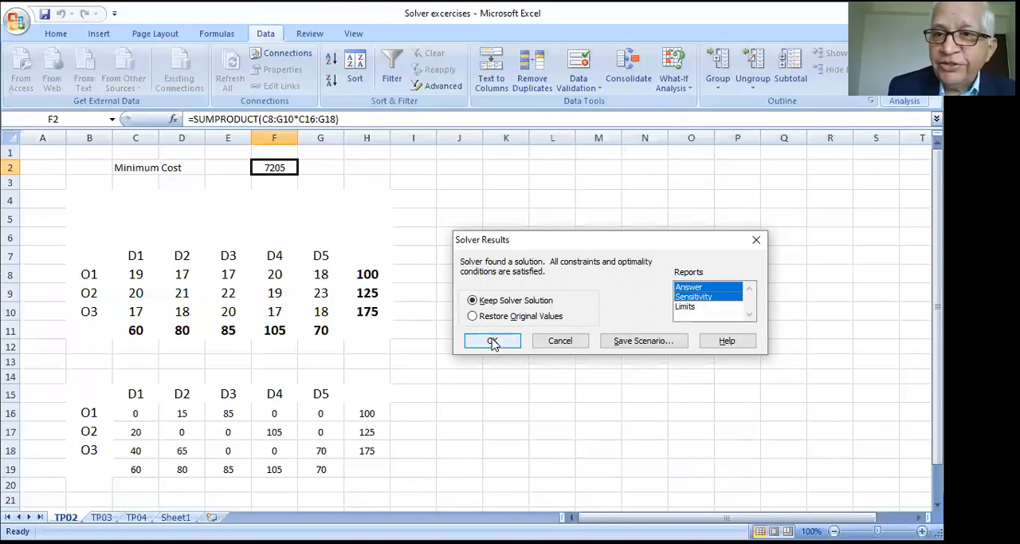
{"action": "left_click", "coordinate": [698, 297]}
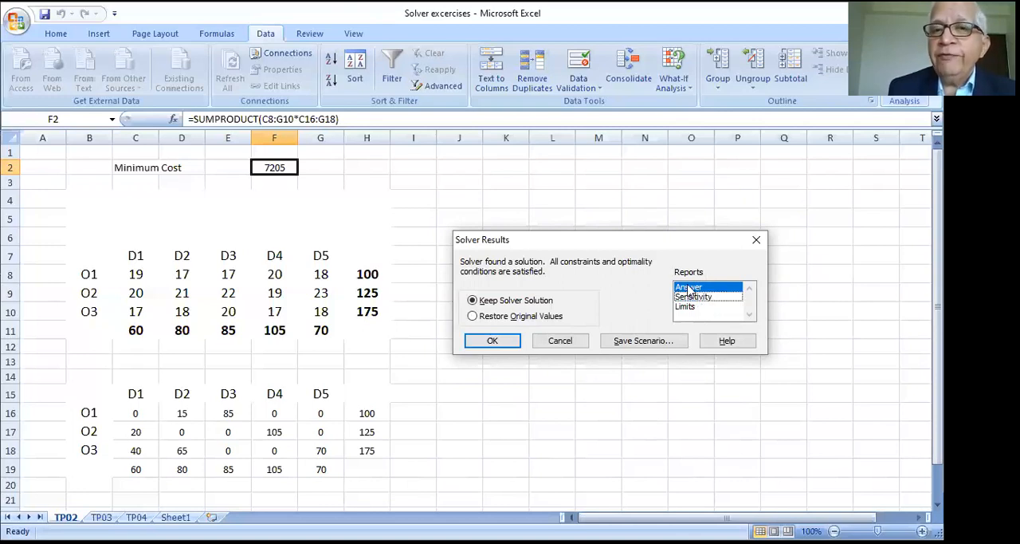
{"action": "left_click", "coordinate": [492, 342]}
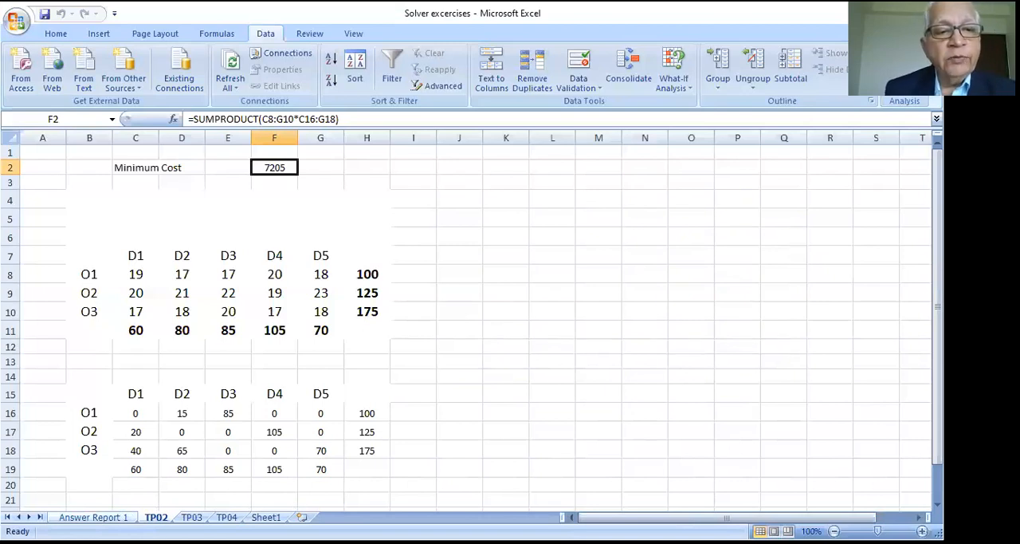
Step: Open the Answer Report 1 sheet and examine the target cell and adjustable cell values
{"action": "left_click", "coordinate": [93, 518]}
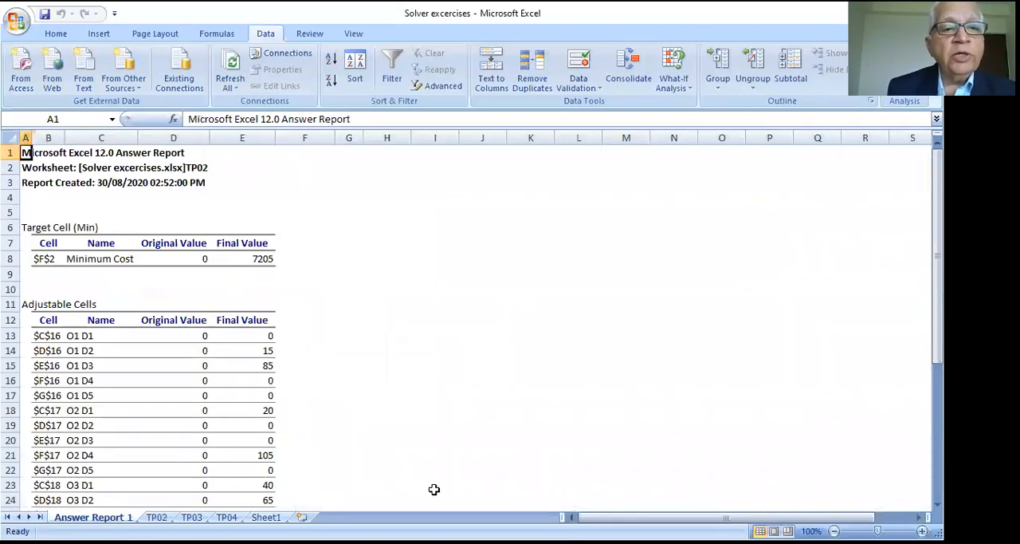
{"action": "scroll", "coordinate": [419, 409], "scroll_direction": "down", "scroll_amount": 1}
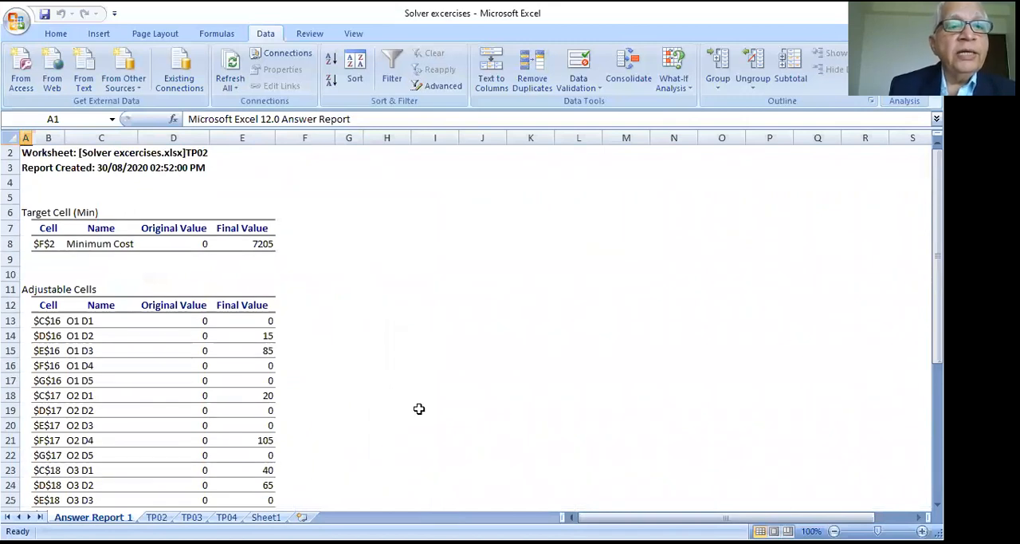
{"action": "scroll", "coordinate": [68, 221], "scroll_direction": "down", "scroll_amount": 1}
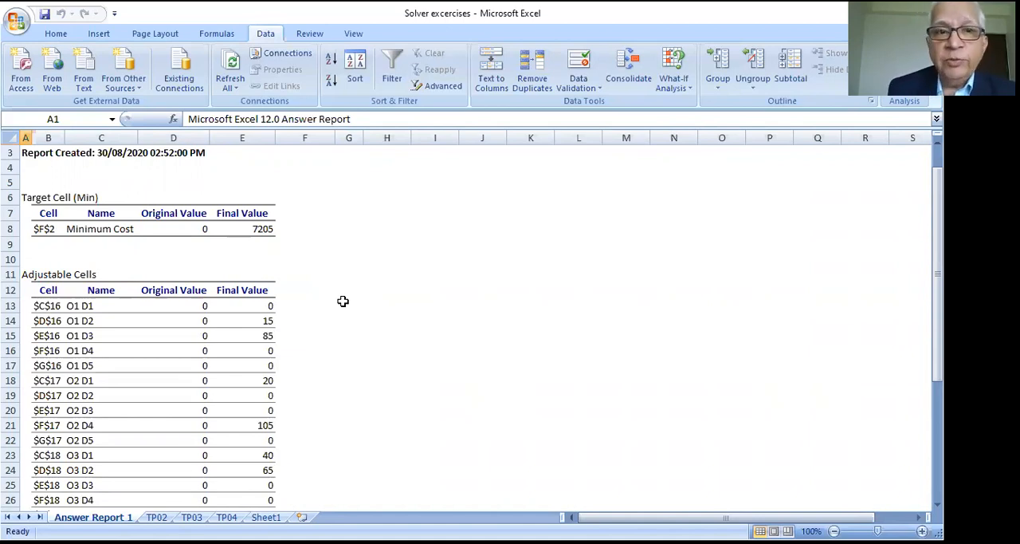
{"action": "scroll", "coordinate": [343, 301], "scroll_direction": "down", "scroll_amount": 1}
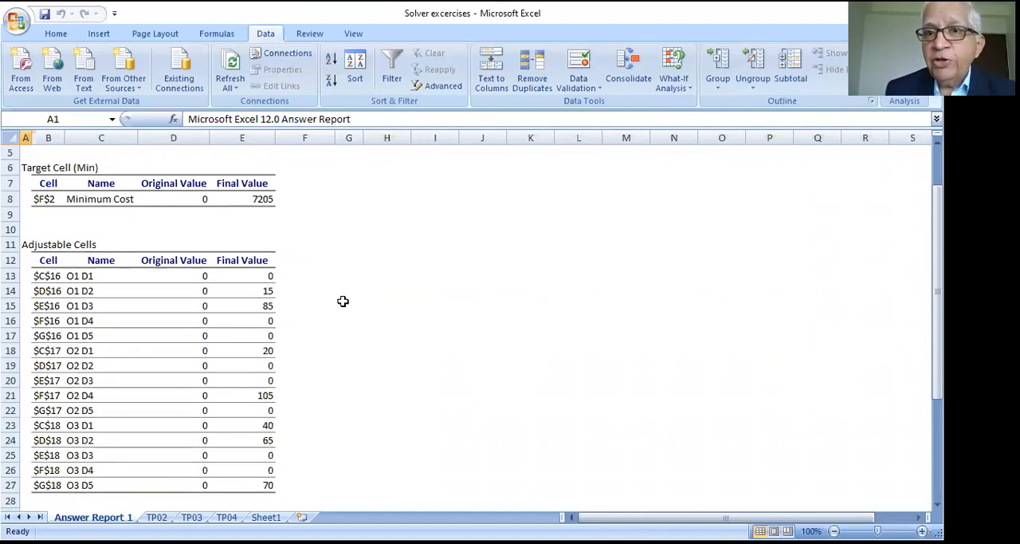